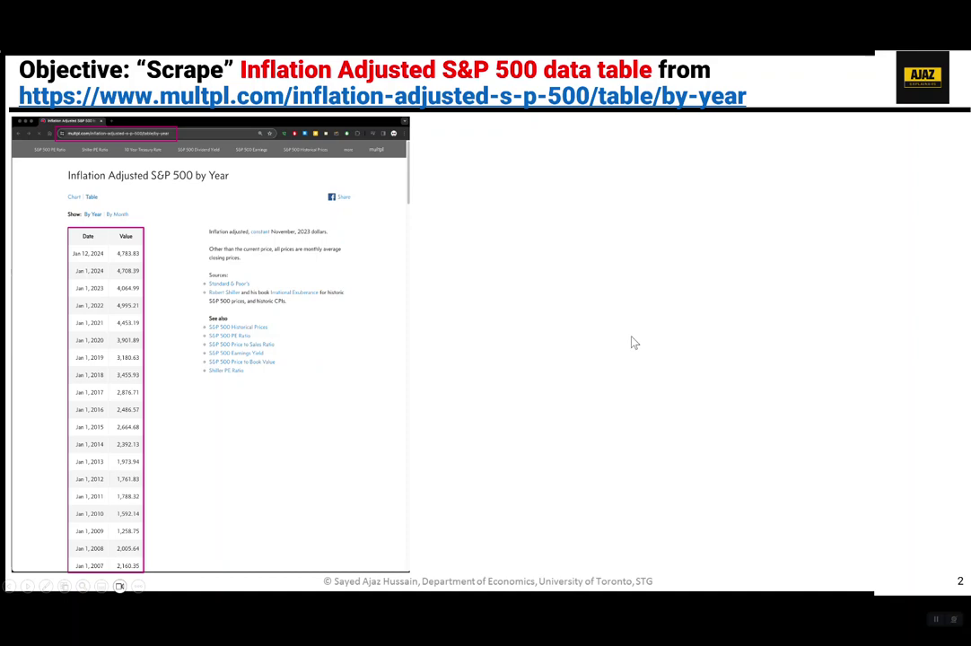
Advance to the PC-Excel web-scraping slide and switch to the Excel workbook Video-Explainer-Web-Scraping-Data-PC.xlsx.
left_click(632, 337)
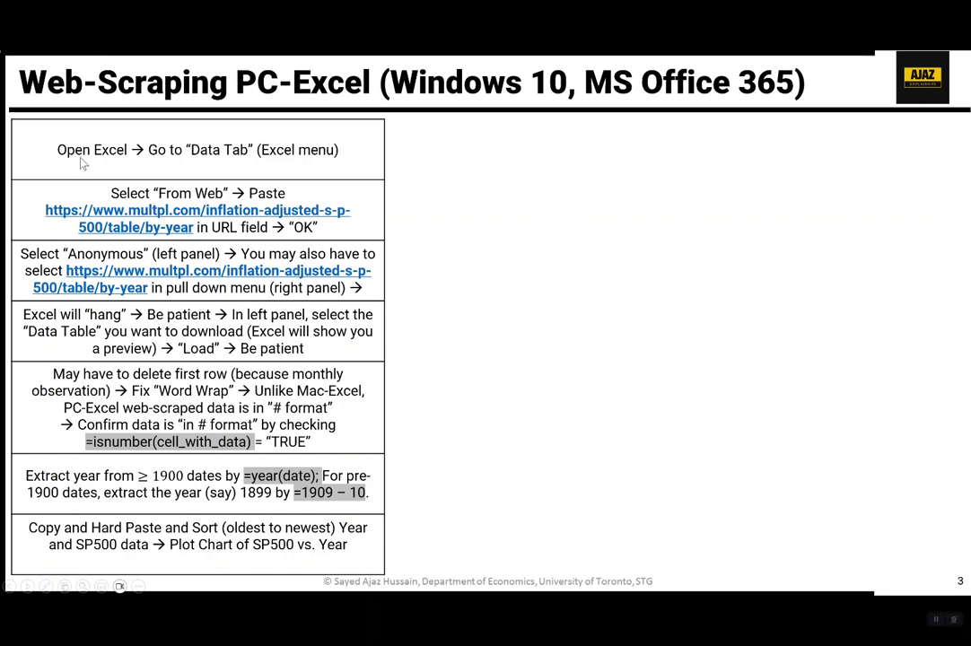
key("alt+Tab")
key("alt+Tab")
key("alt+Tab")
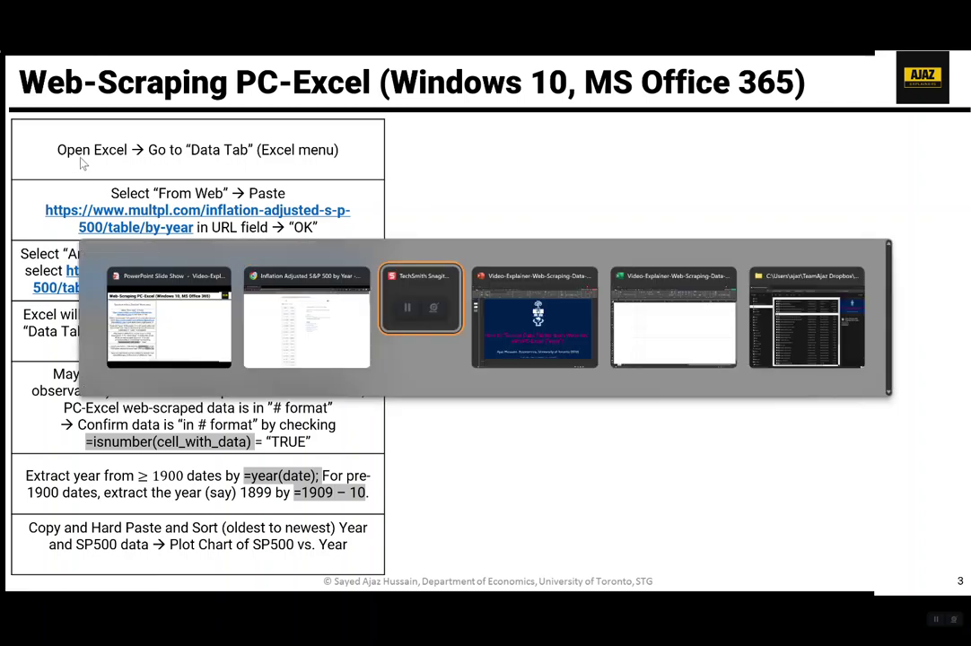
key("alt+Tab")
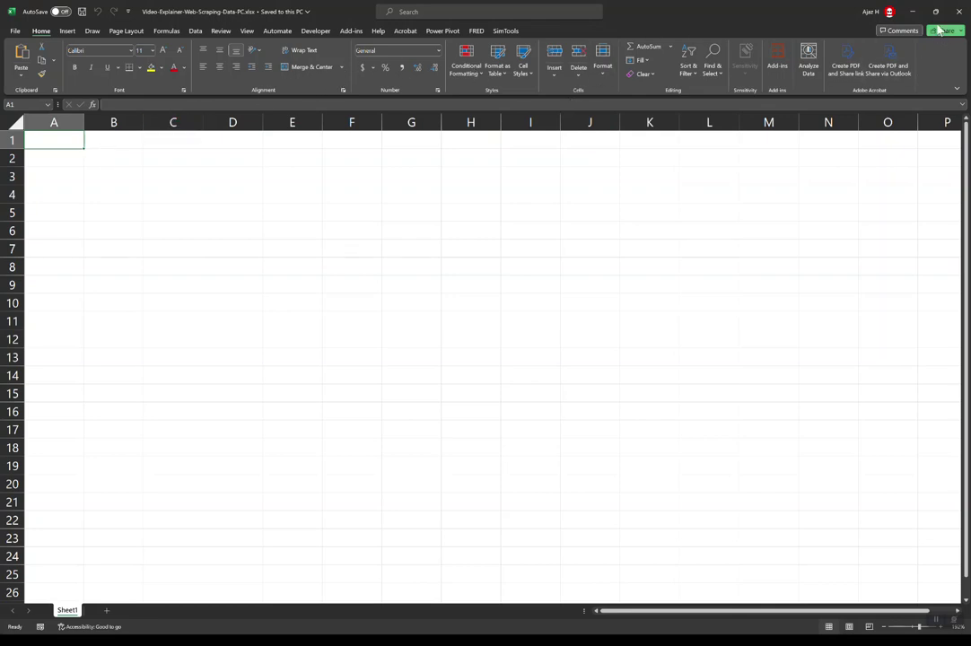
mouse_move(936, 17)
left_click(196, 32)
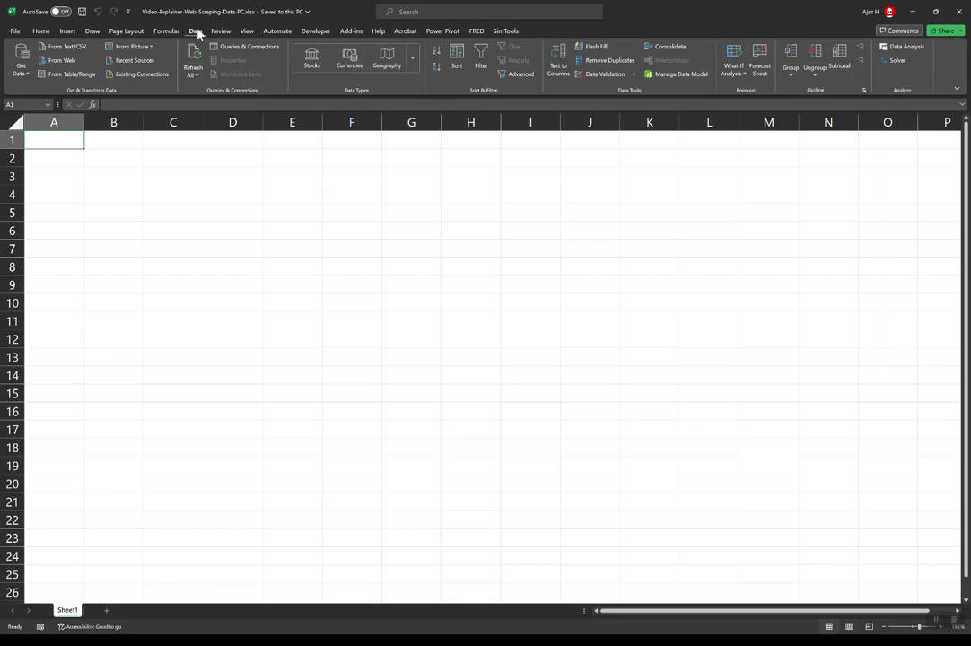
left_click(56, 62)
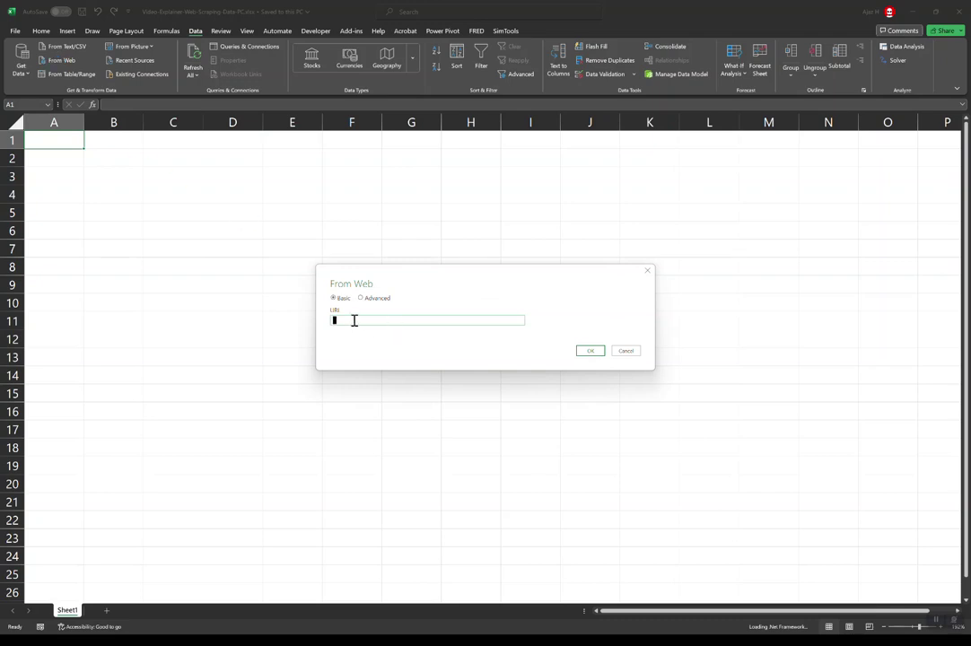
left_click(353, 320)
type("https://www.multpl.com/inflation-adjusted-s-p-500/table/by-year")
left_click(589, 351)
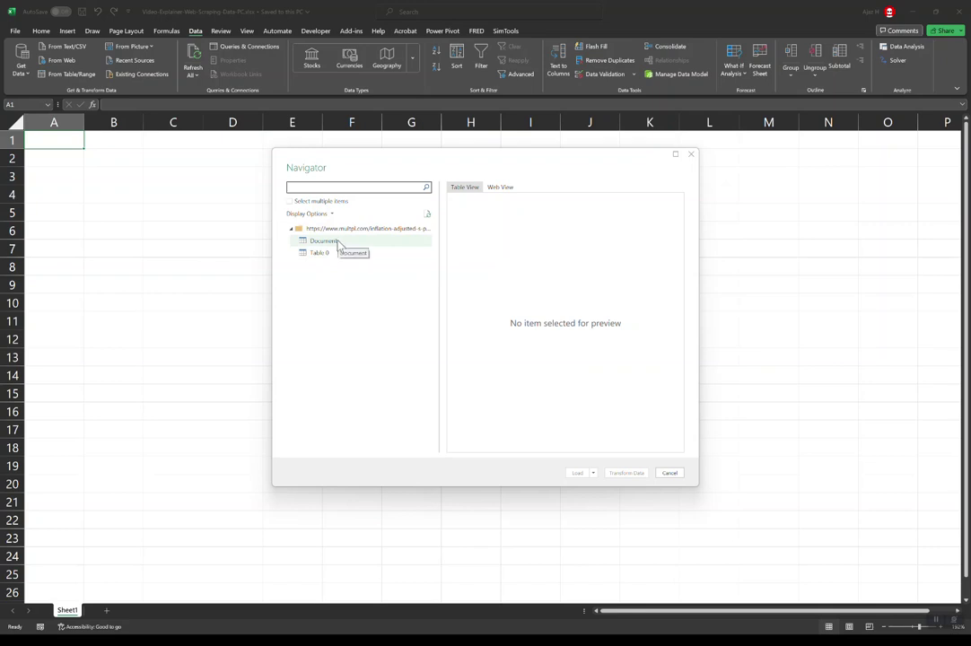
Preview Document and Table 0, load Table 0 into the workbook, and close the Queries & Connections pane.
left_click(339, 245)
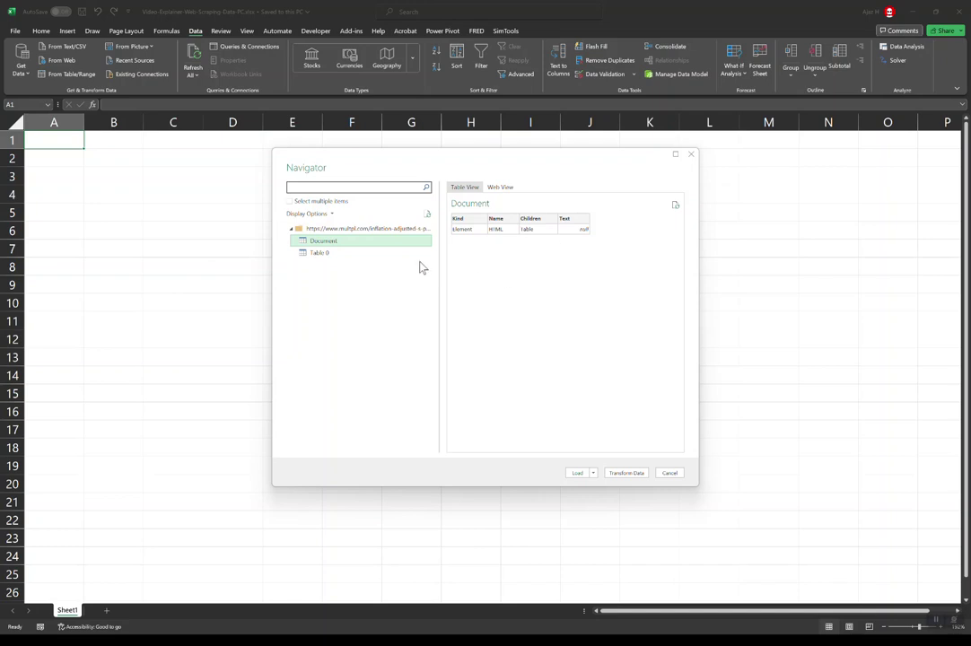
left_click(325, 255)
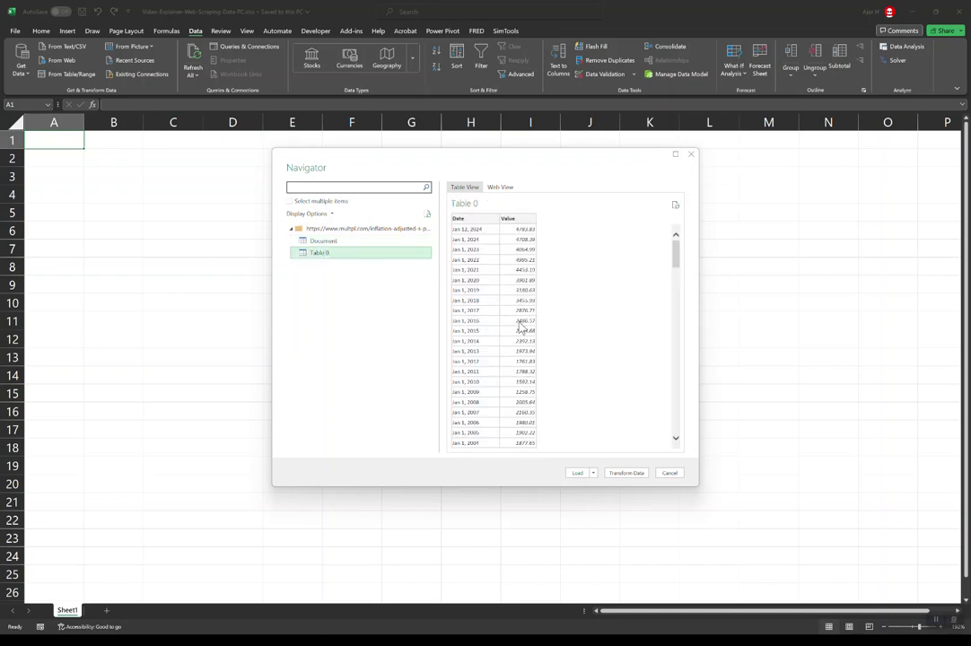
left_click(578, 473)
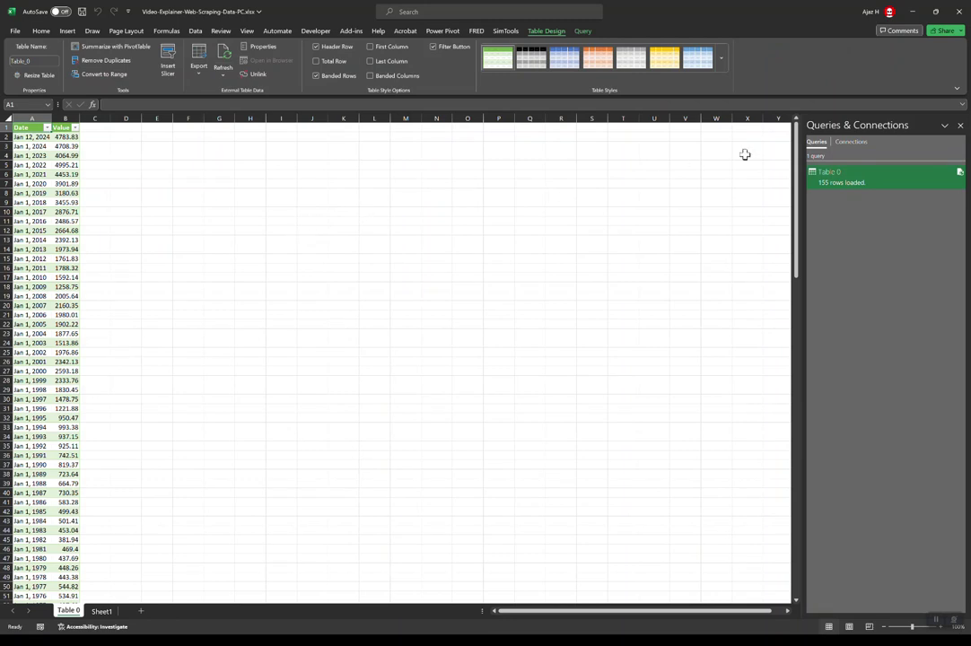
left_click(961, 128)
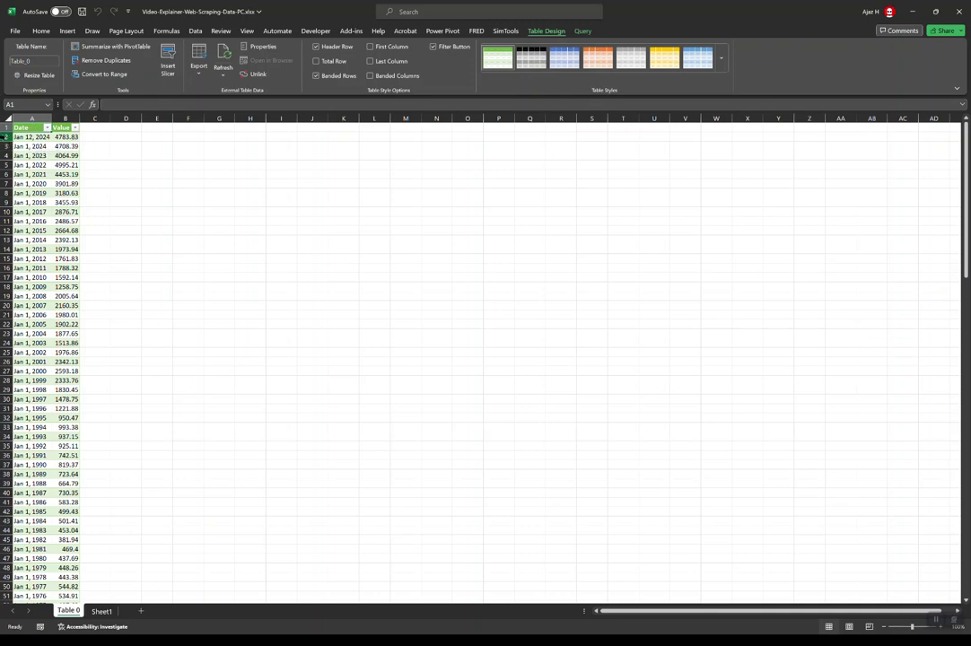
Delete the Jan 12, 2024 row from the imported table.
left_click(6, 136)
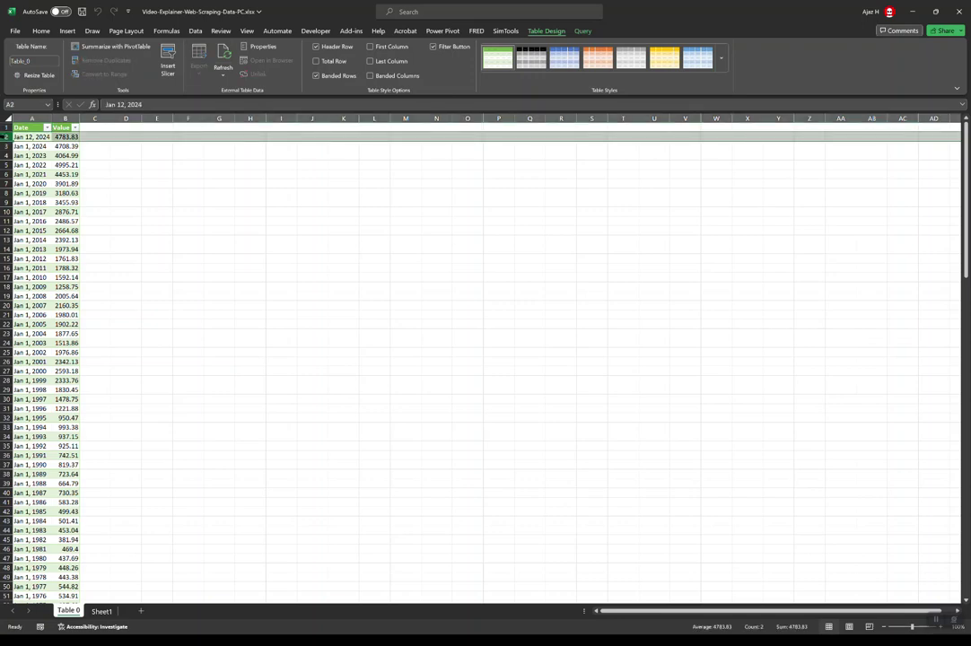
right_click(6, 136)
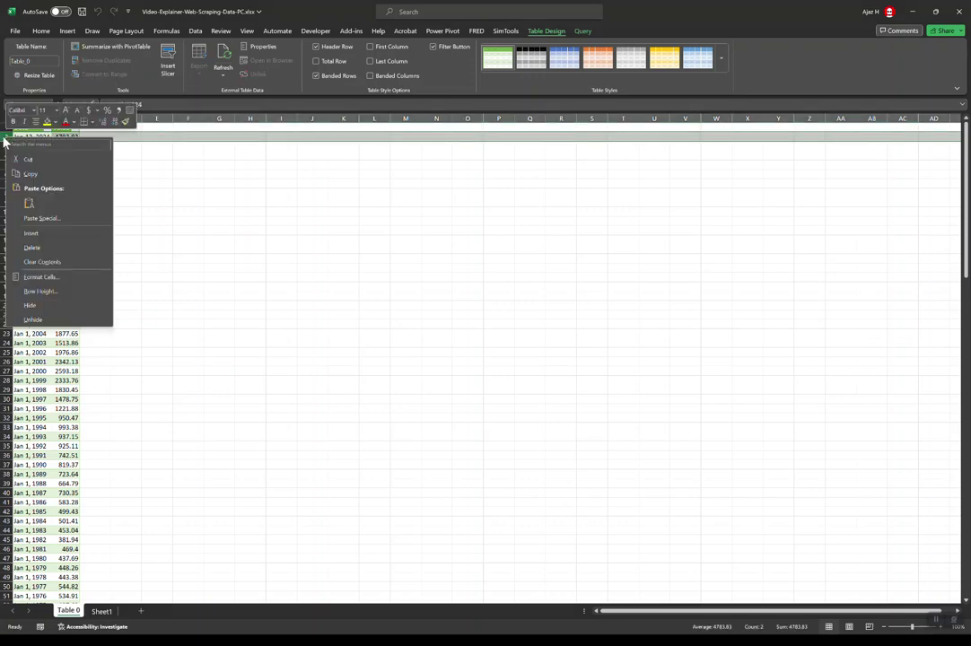
left_click(29, 248)
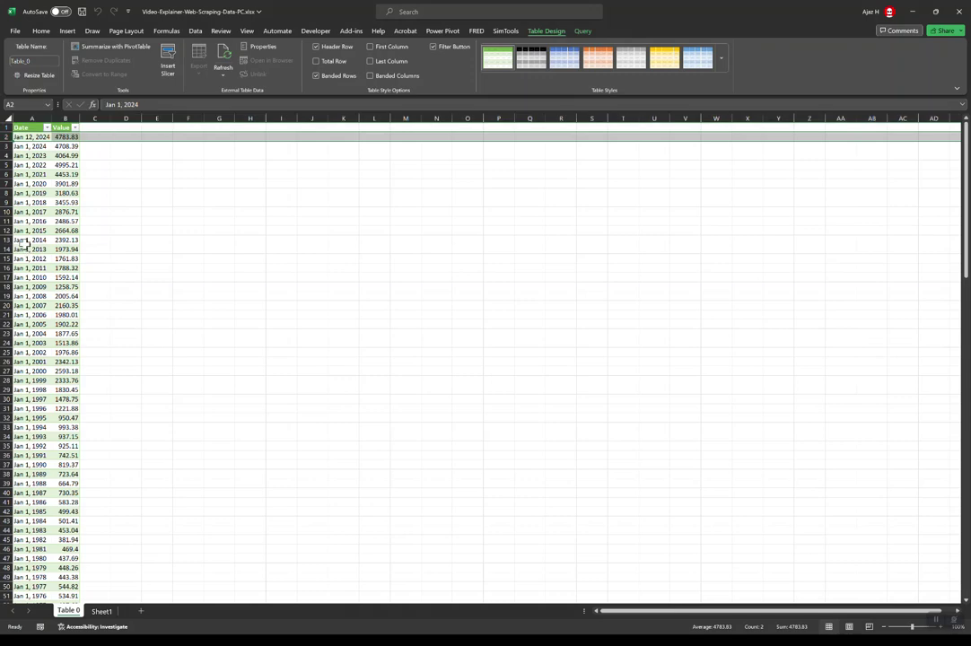
left_click(110, 174)
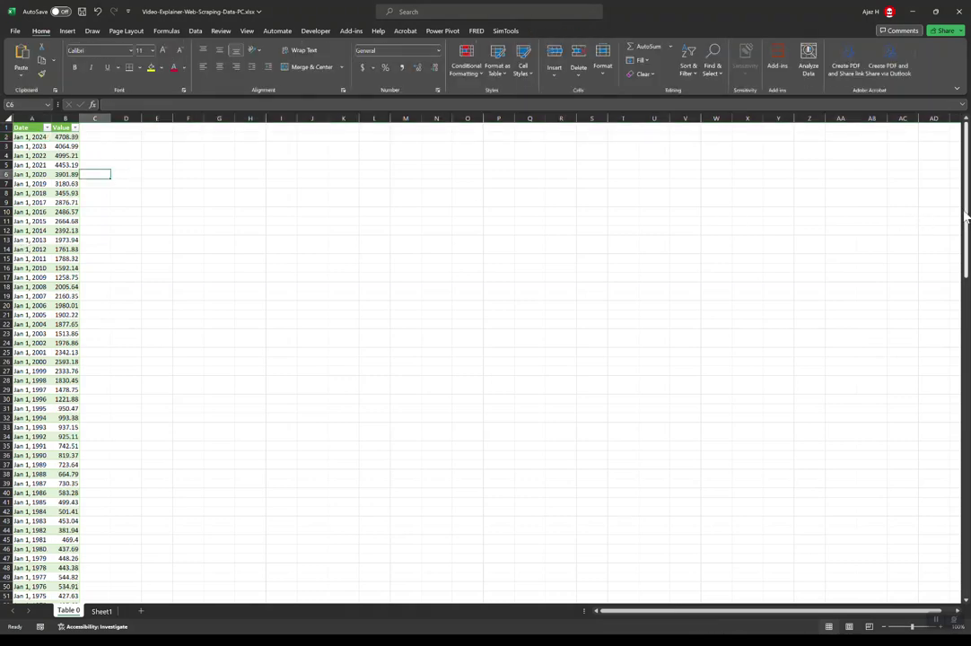
mouse_move(967, 218)
left_mouse_down()
mouse_move(967, 536)
mouse_move(967, 211)
left_mouse_up()
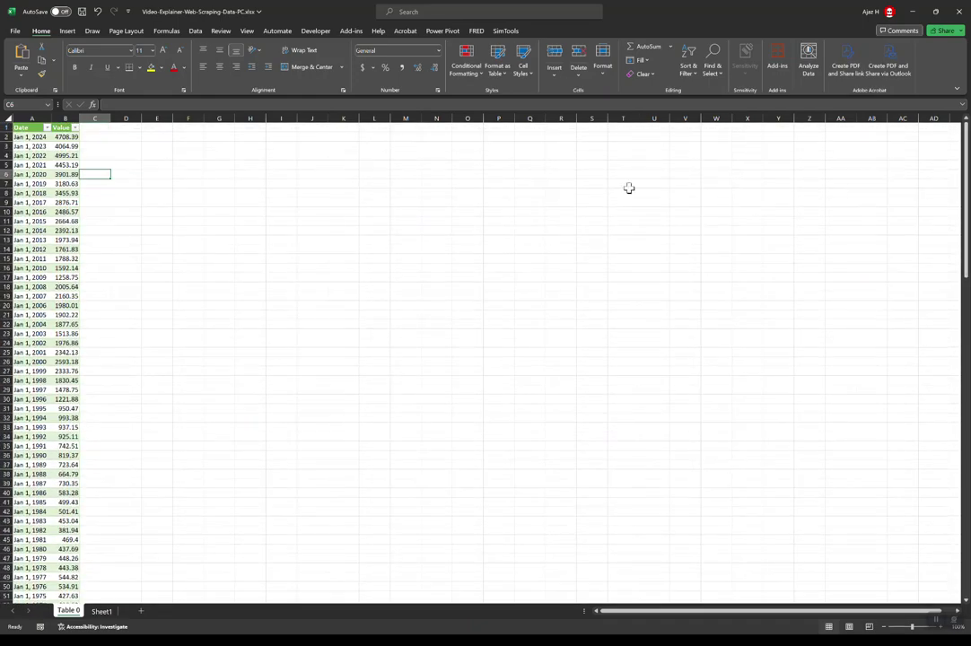
Test whether the imported values are numeric by adding 1 to the first Value entry in cell E2.
left_click(160, 137)
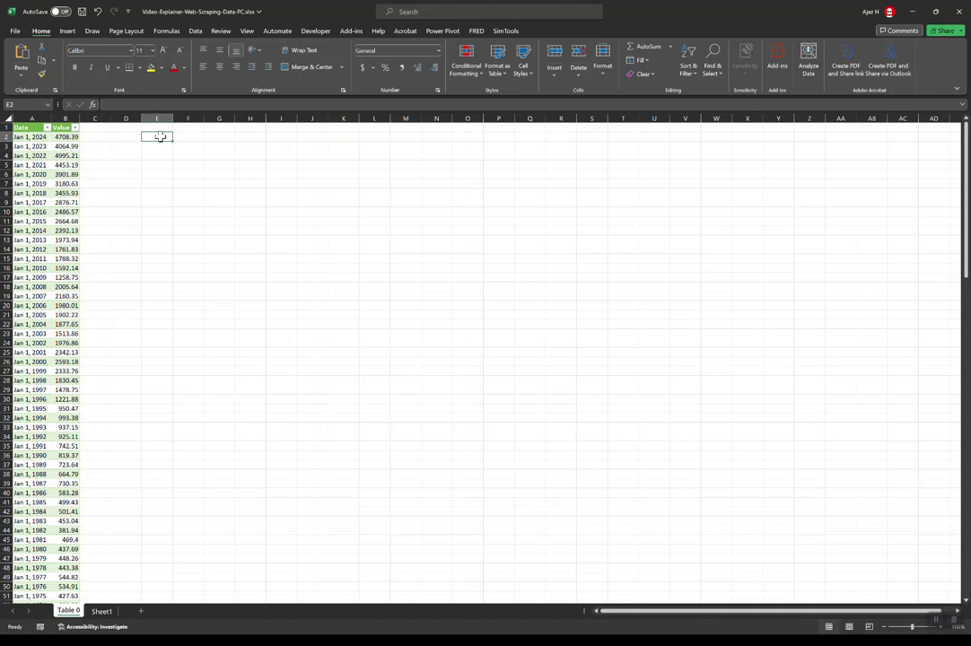
type("=")
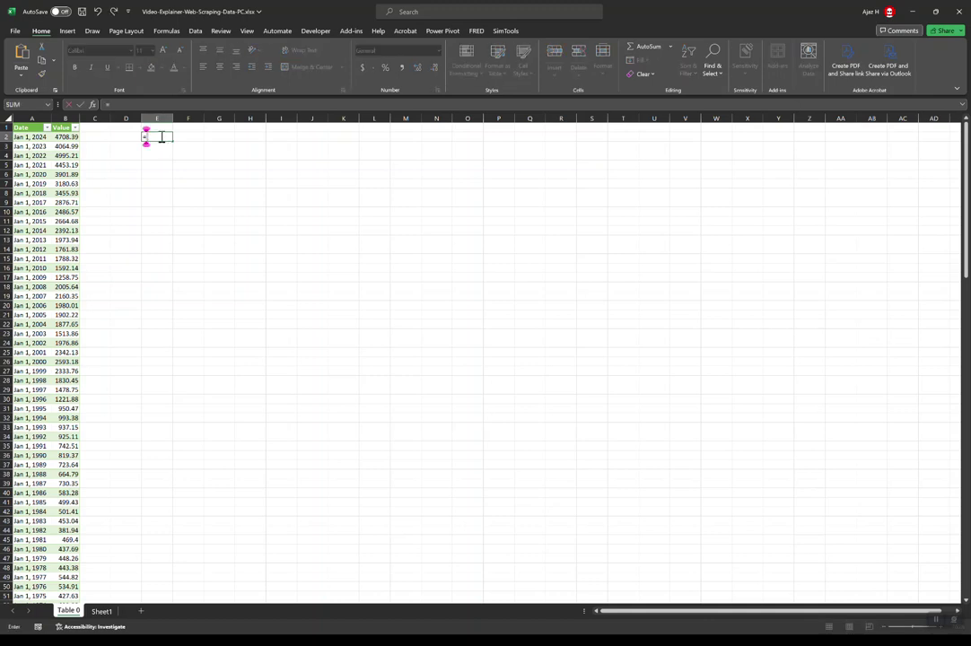
key("Left")
key("Left")
key("Left")
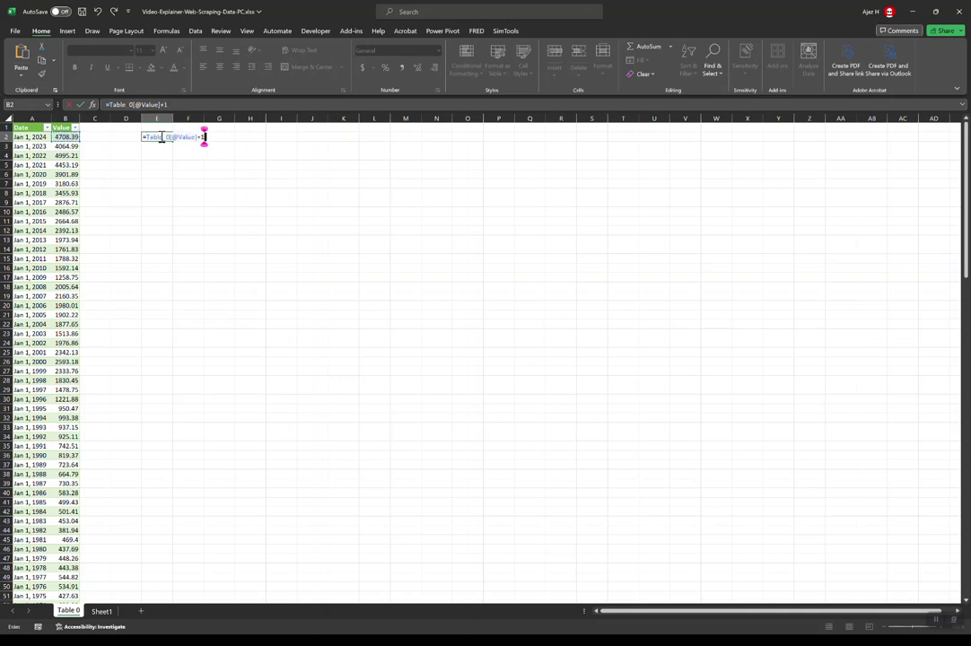
key("Return")
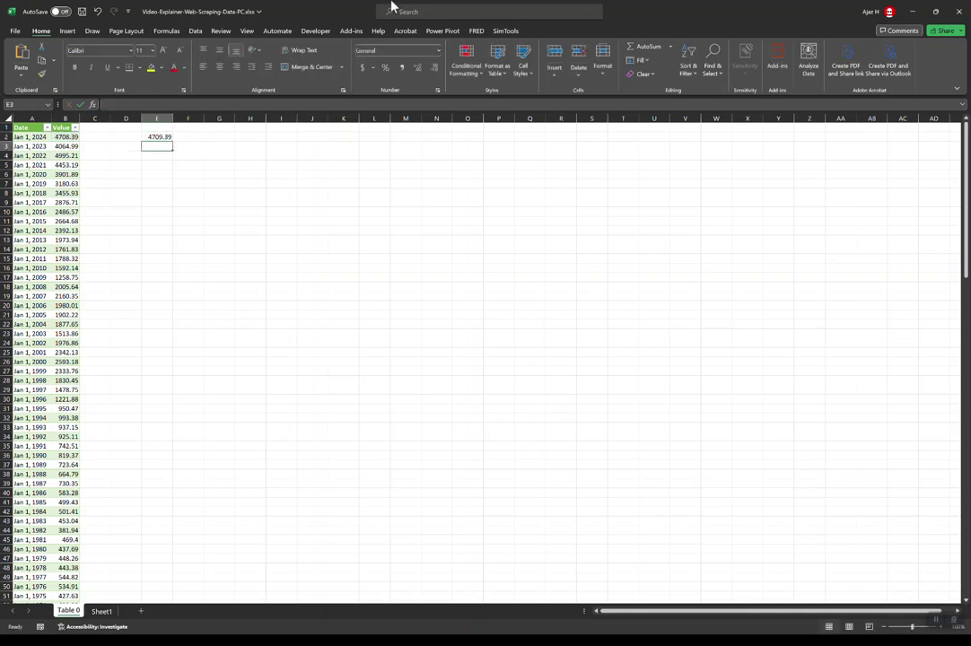
Check the first Value entry with an ISNUMBER formula in E2, and clear the cell.
key("Up")
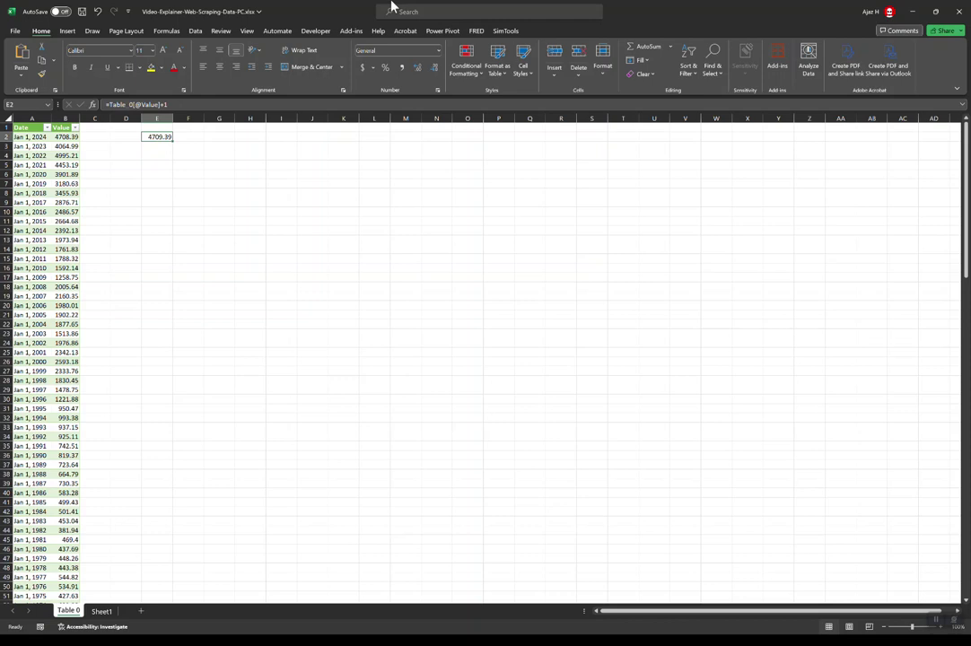
type("=i")
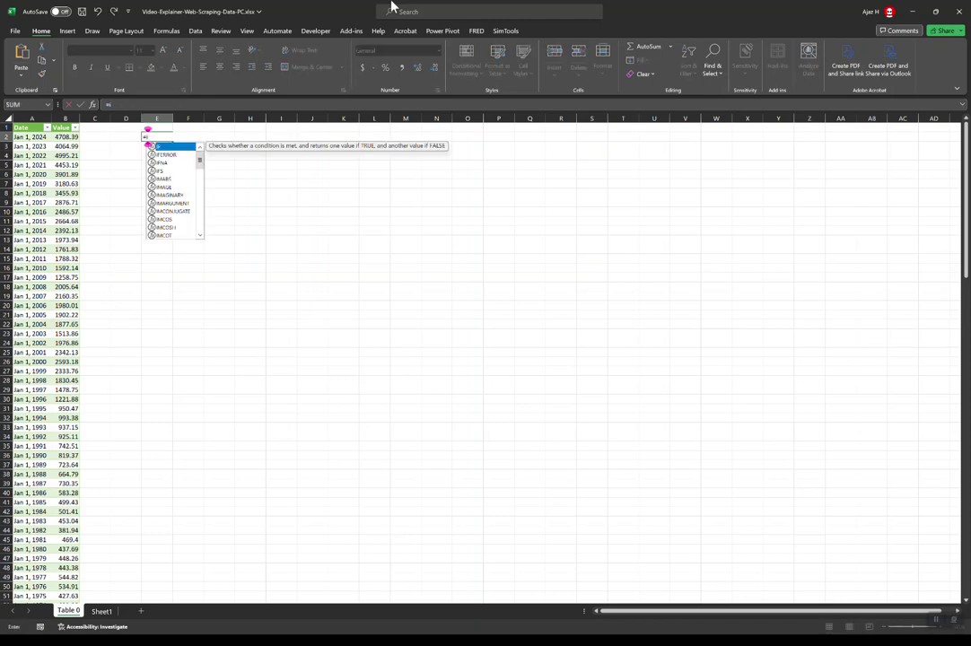
type("snumber(")
key("Left")
key("Left")
key("Left")
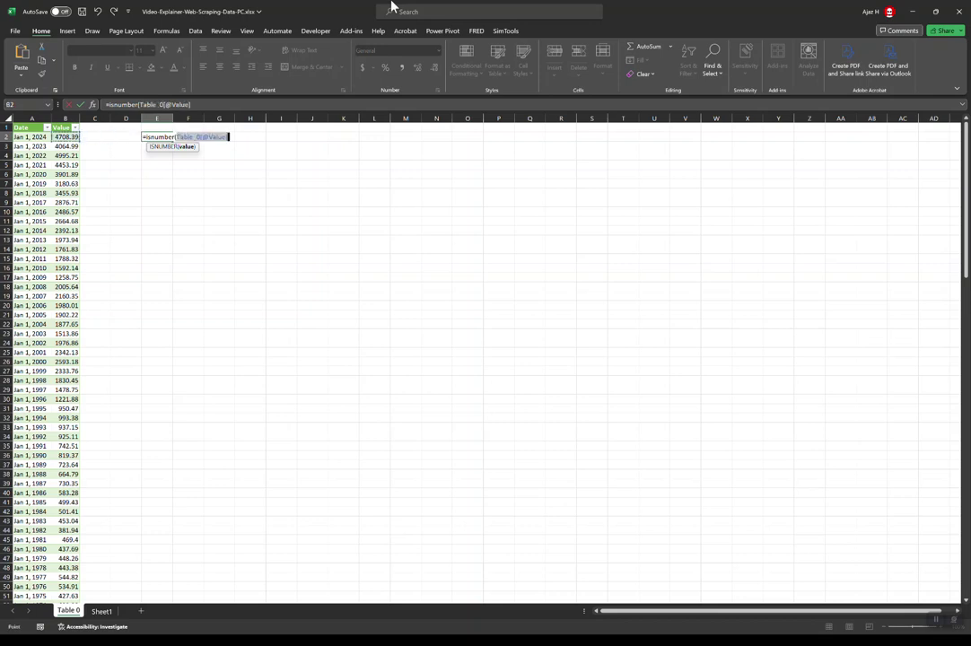
type(")")
key("ctrl+Return")
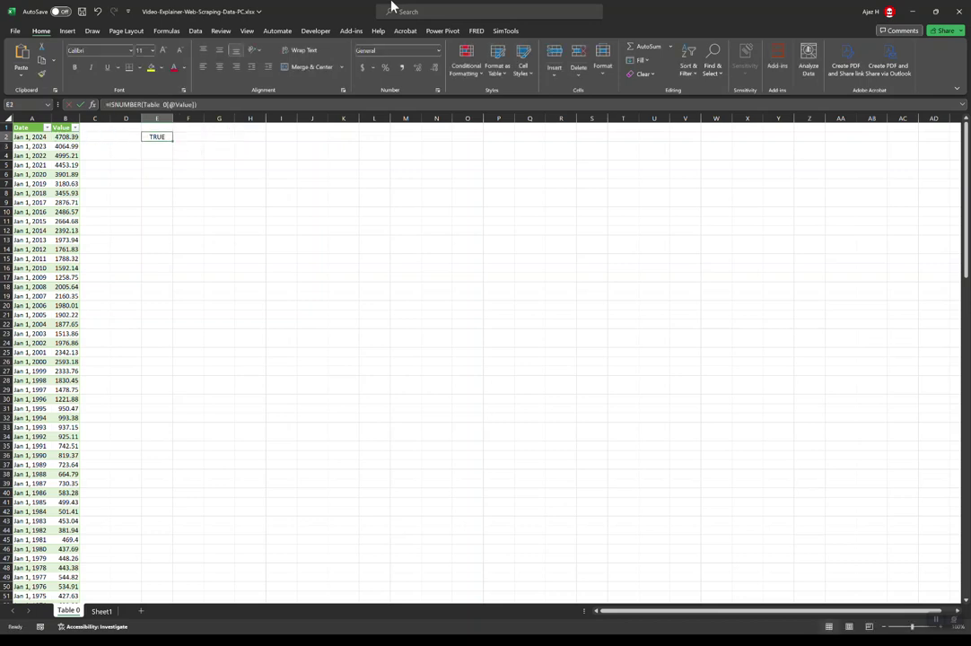
key("Delete")
Enter the column heading Year in cell D1.
key("Left")
key("Left")
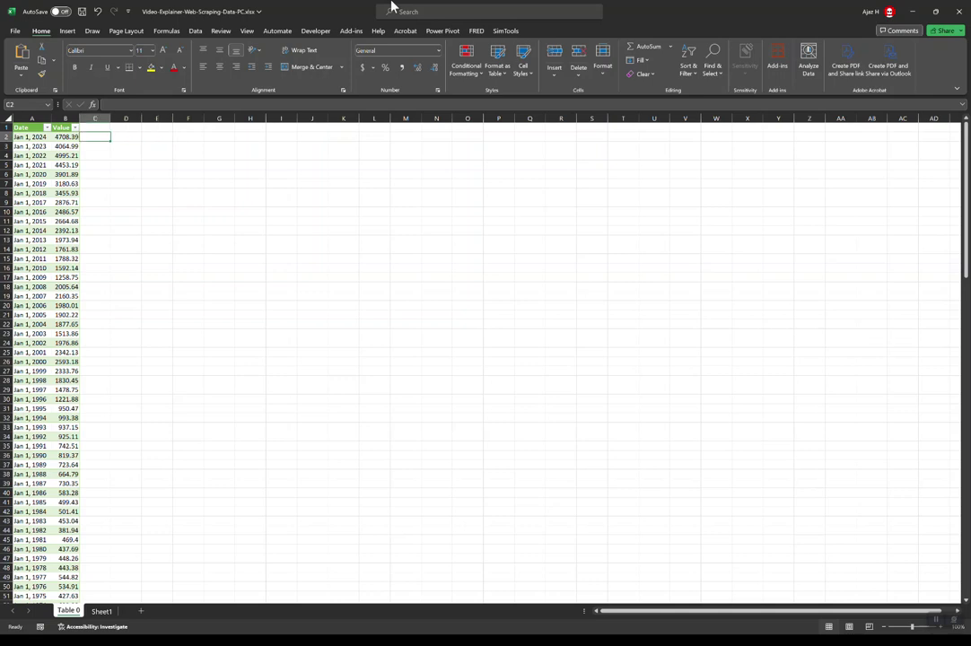
key("Up")
left_click(127, 128)
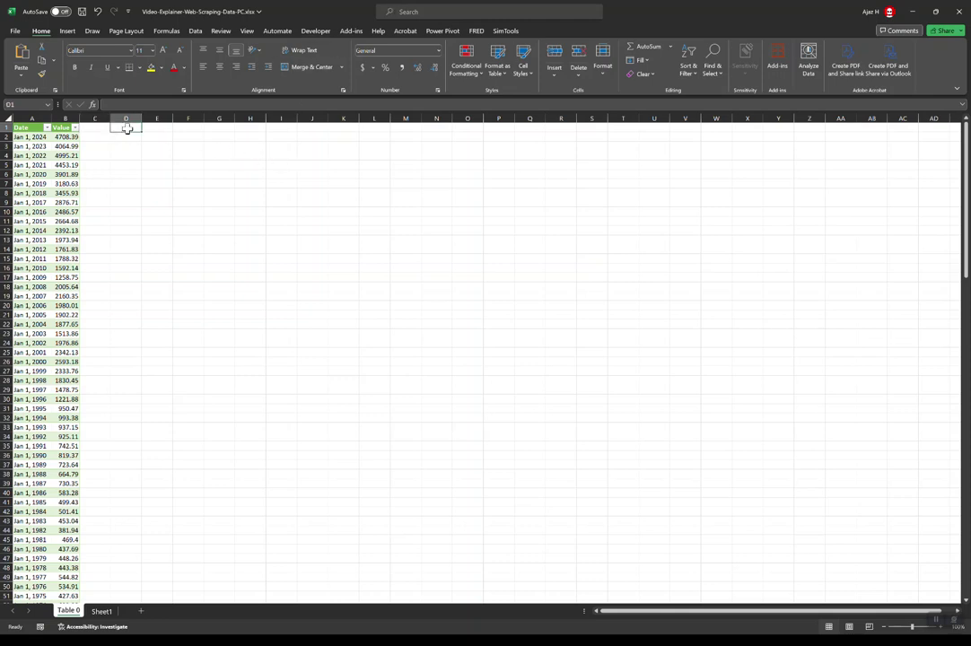
type("Year")
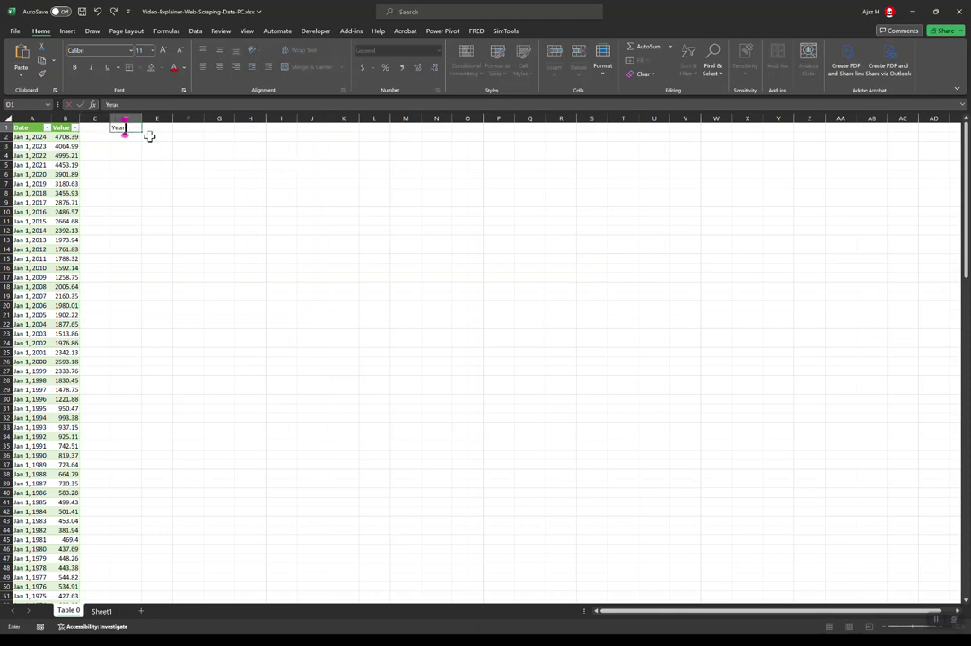
key("Return")
Extract the year of the table's first date into D2 with the YEAR function.
type("=ye")
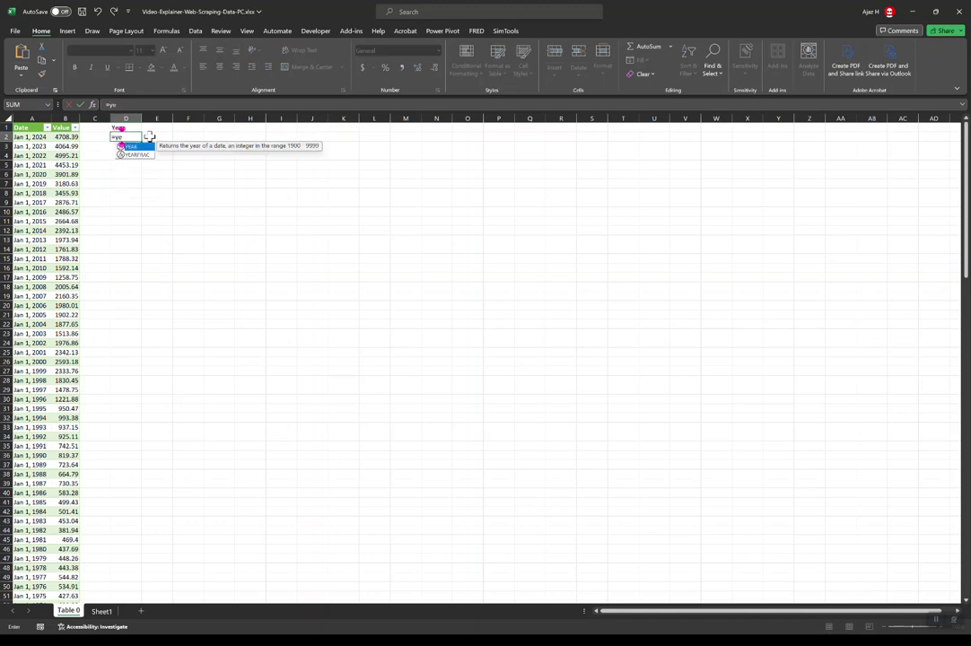
type("ar(")
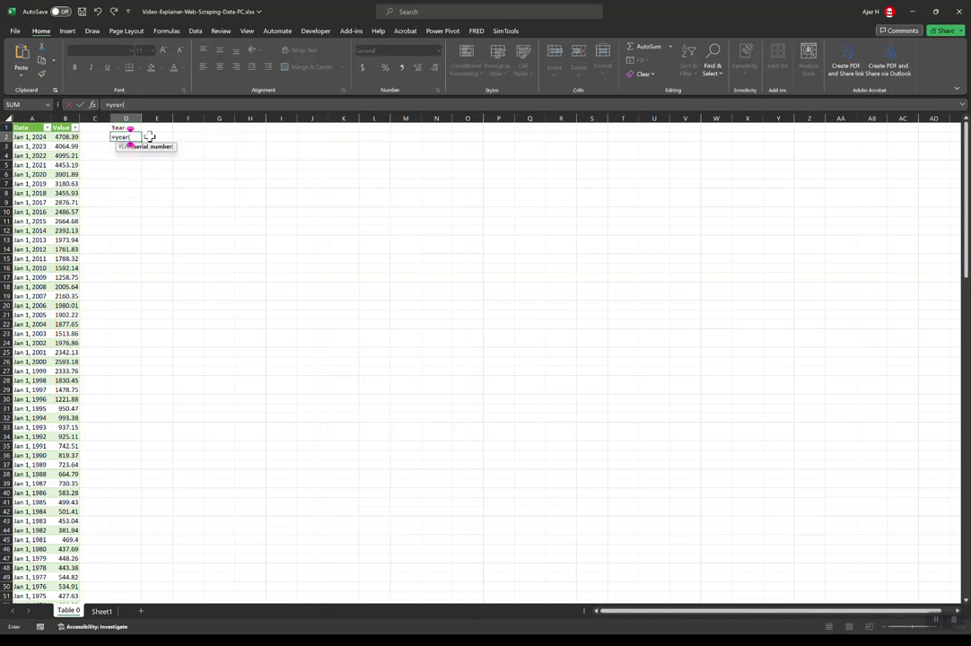
key("Left")
key("Left")
key("Left")
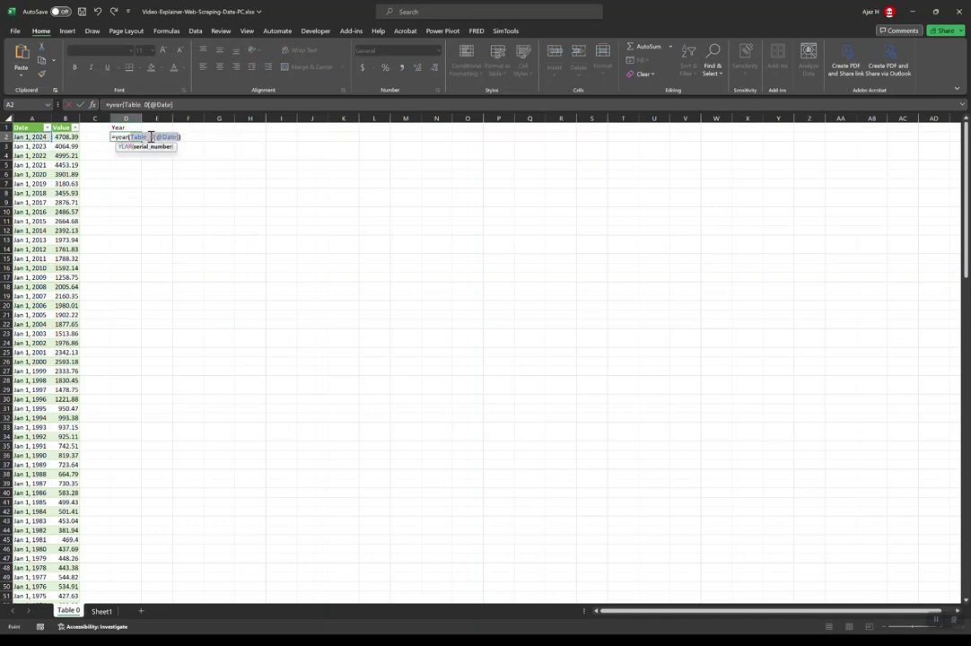
type(")")
key("ctrl+Return")
Enter the heading Real SP500 in E1 and reference the table's first Value entry in E2.
key("Up")
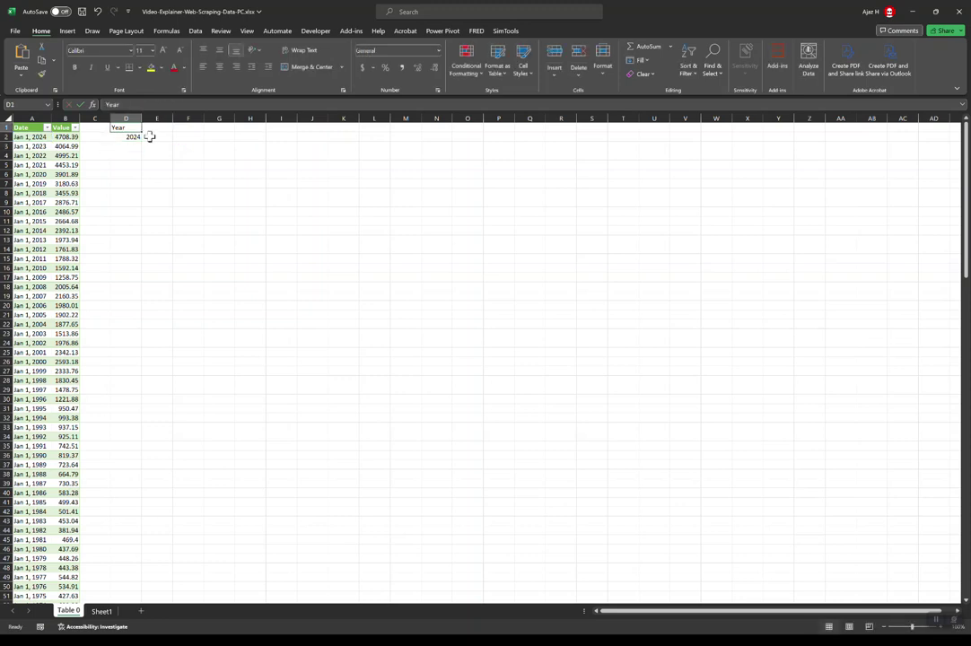
key("Right")
type("Rea")
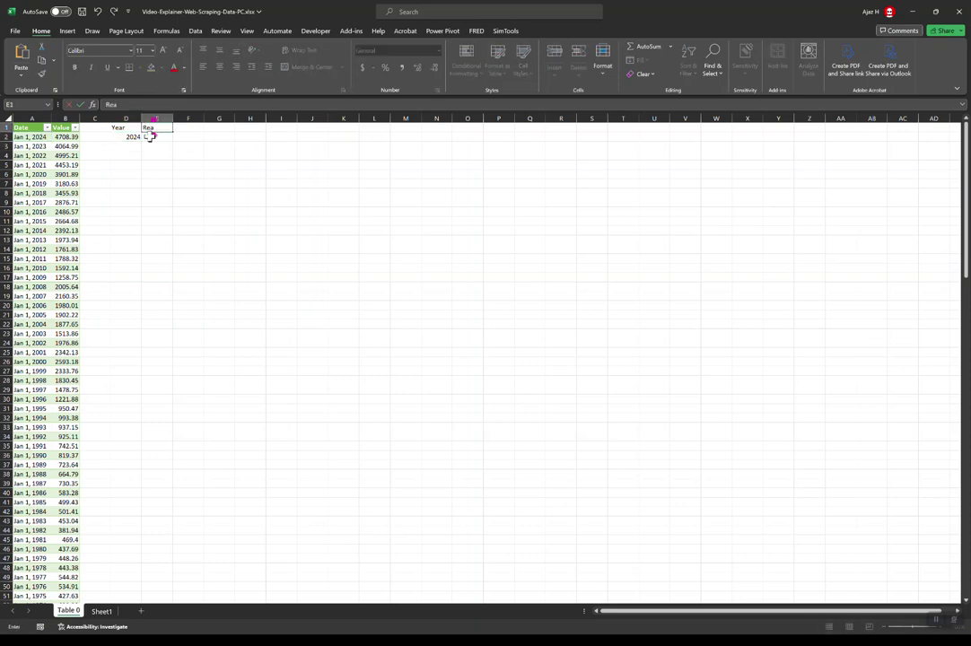
type("l SP500")
key("Return")
type("=")
key("Left")
key("Left")
key("Left")
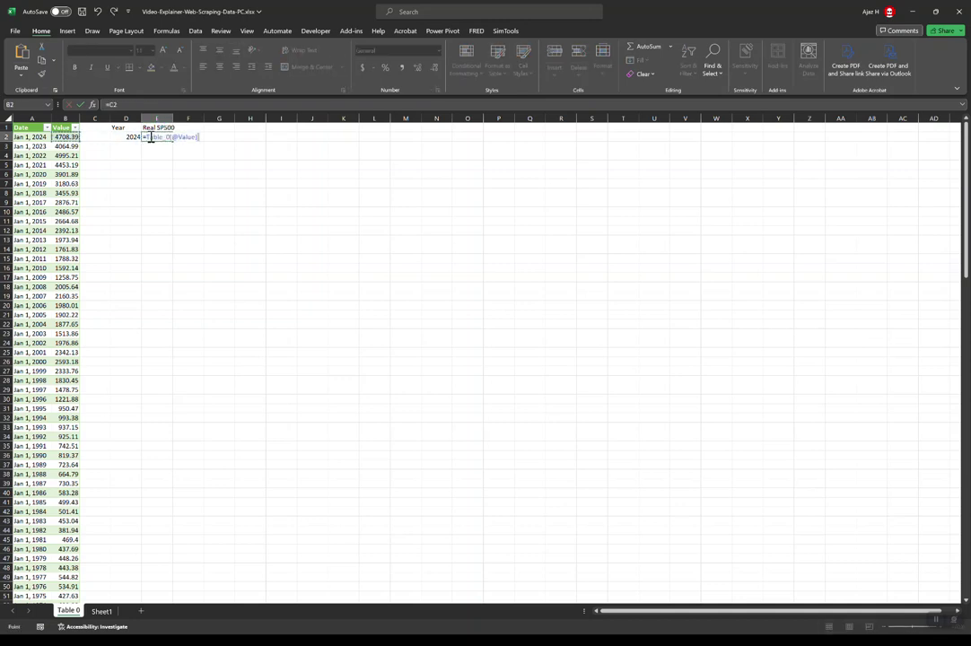
key("Return")
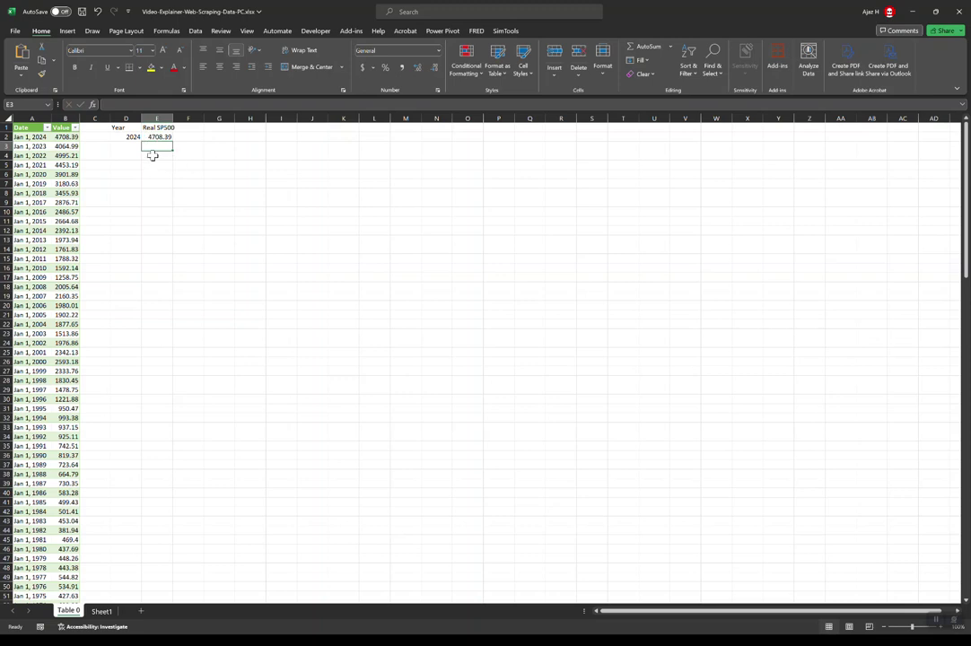
Apply all borders and centre alignment to the Year and Real SP500 headings and first entries in D1:E2.
left_click_drag(126, 128, 167, 138)
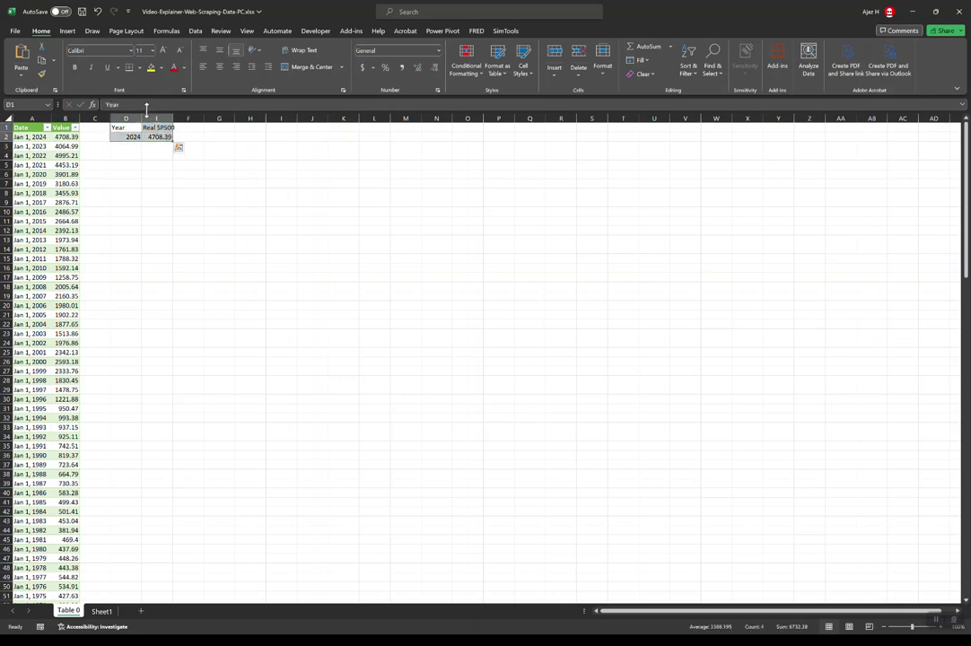
left_click(140, 70)
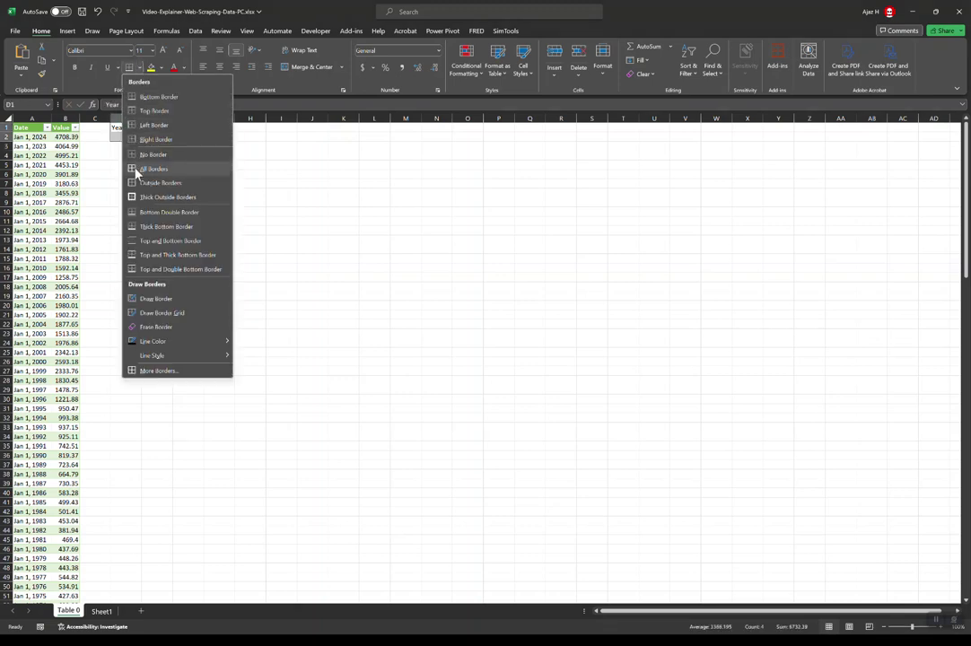
left_click(135, 170)
left_click(220, 68)
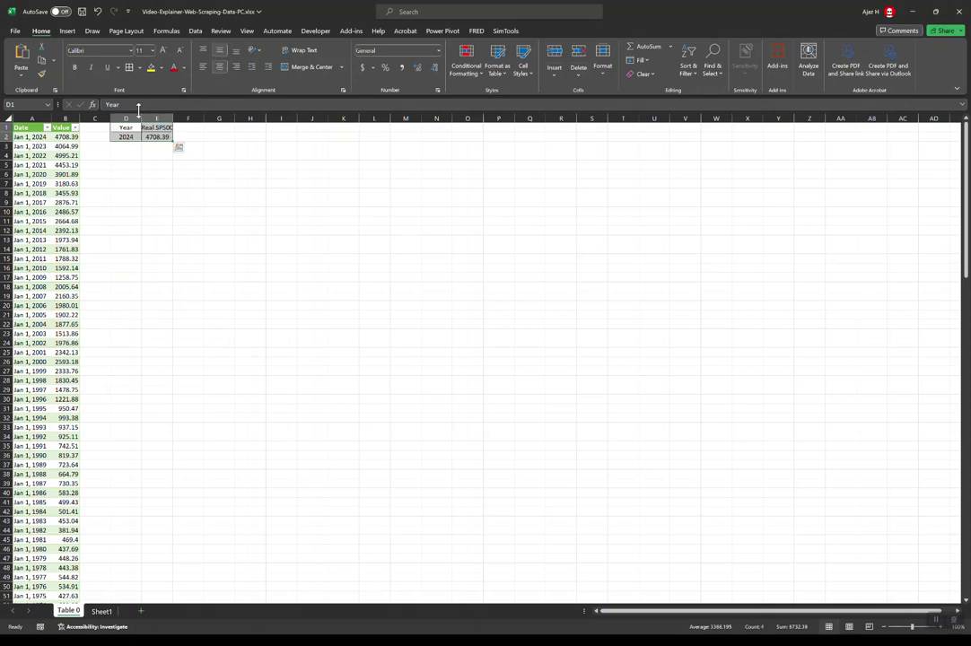
Apply an orange cell style to the Year and Real SP500 headings in D1:E1.
left_click_drag(130, 130, 150, 129)
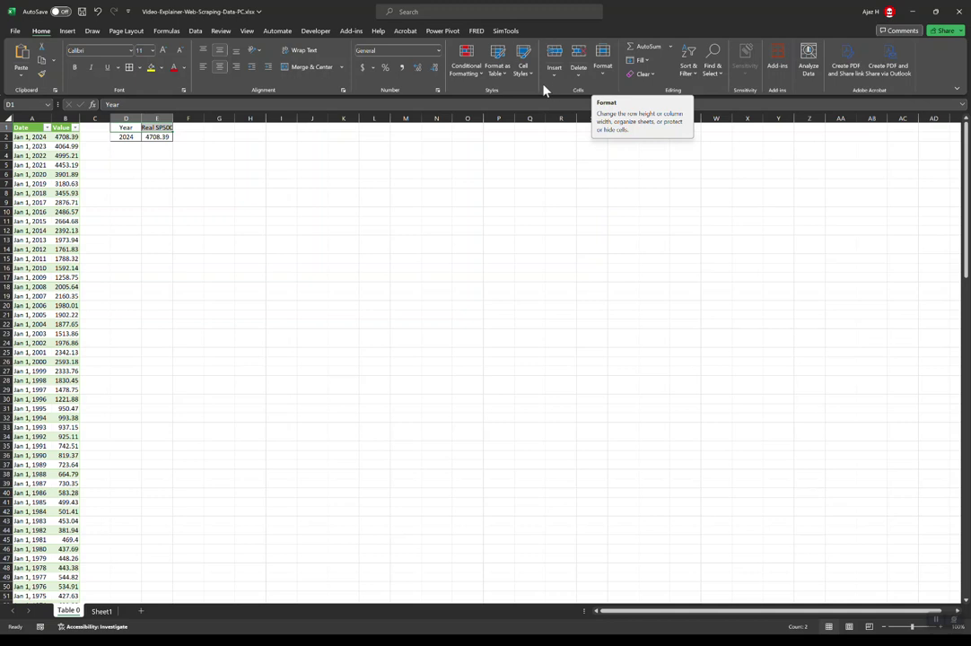
left_click(522, 70)
left_click(584, 103)
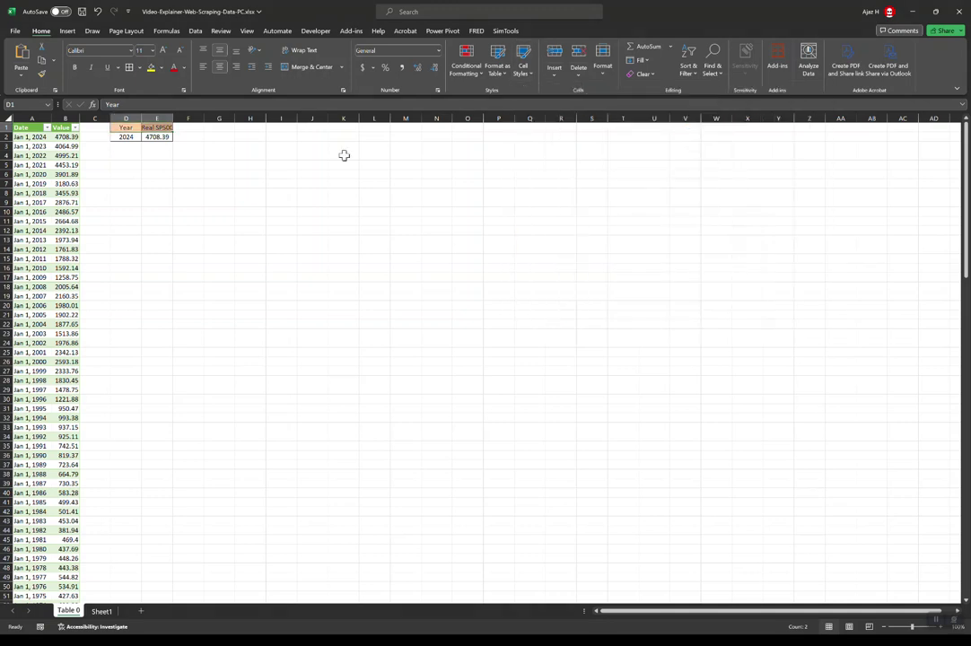
Freeze the top row of the Table 0 sheet.
key("ctrl+Home")
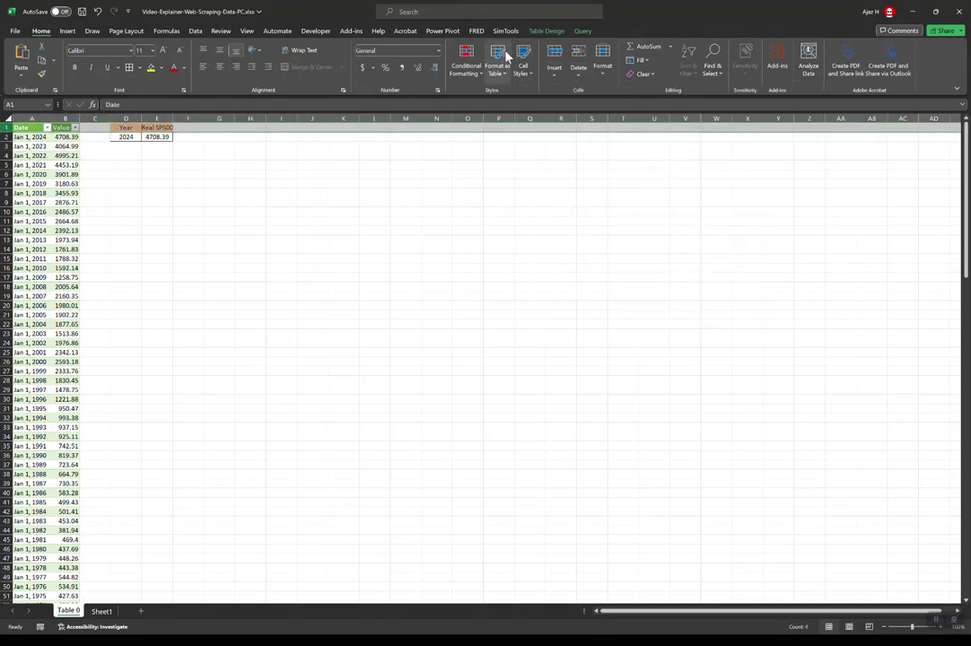
left_click(248, 33)
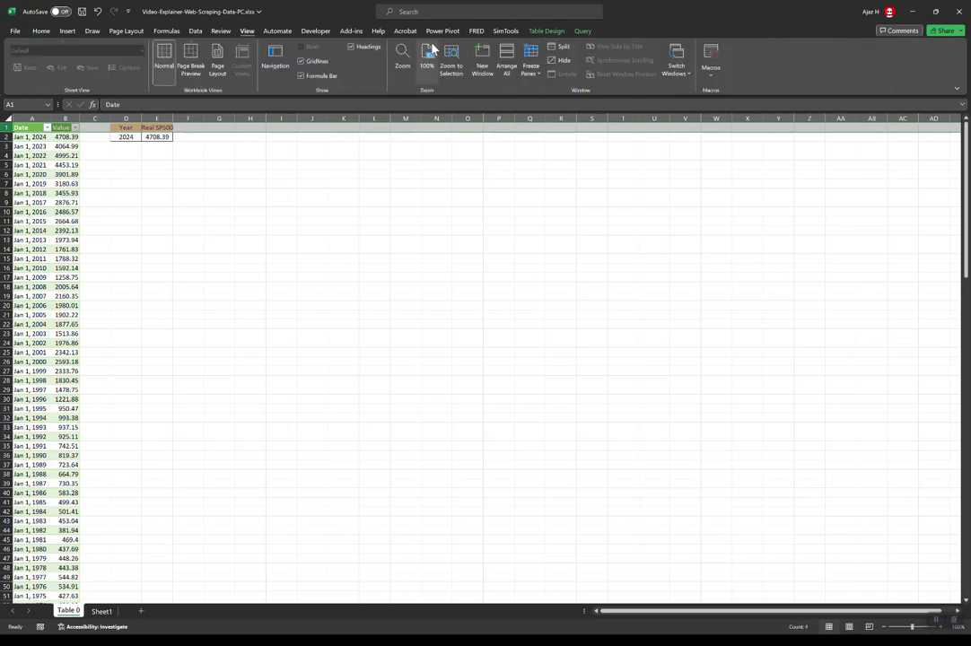
left_click(531, 69)
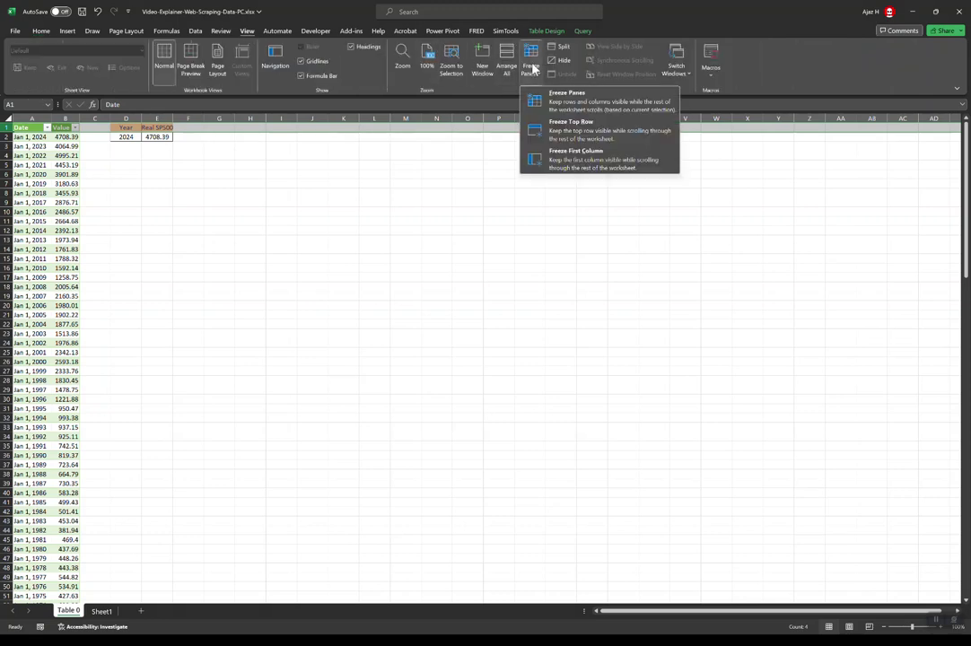
left_click(558, 133)
left_click(187, 183)
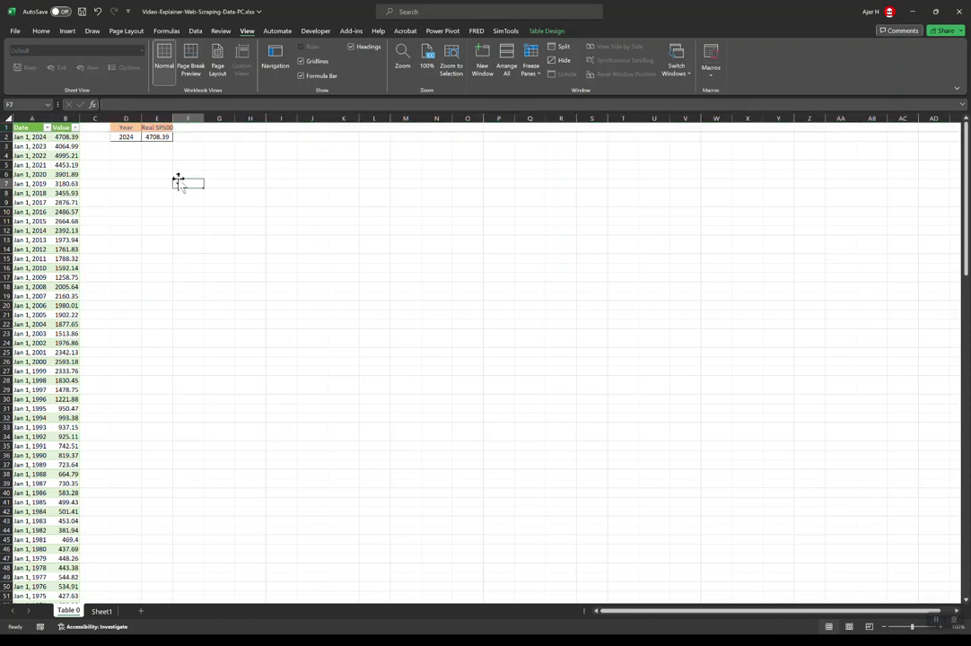
Fill the Year and Real SP500 formulas in D2:E2 down to row 155.
left_click(118, 137)
left_click_drag(118, 137, 150, 599)
left_click_drag(149, 183, 150, 183)
key("ctrl+d")
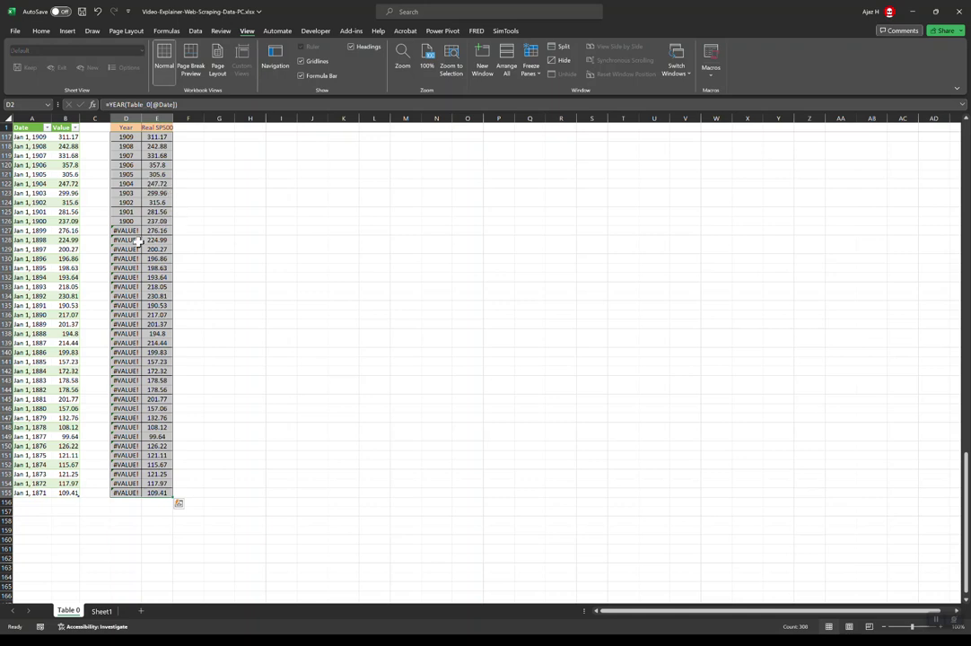
Examine the filled Year column around the change from 1900 to pre-1900 dates.
left_click(197, 239)
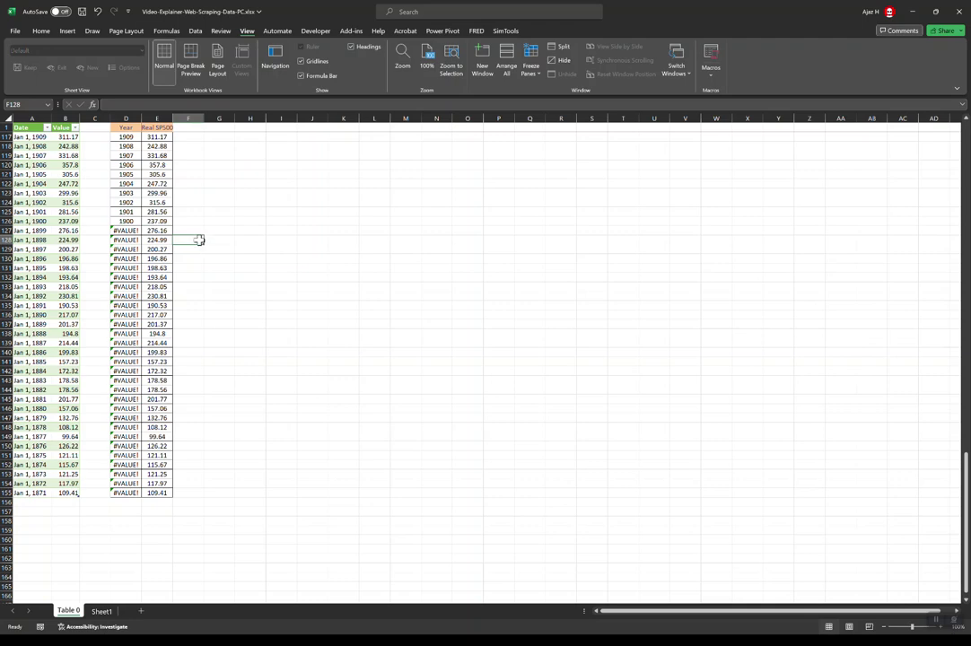
key("Up")
key("Up")
key("Up")
key("Up")
key("Up")
key("Up")
key("Up")
key("Up")
key("Up")
key("Up")
key("Up")
key("Up")
key("Up")
key("Up")
key("Up")
key("Up")
key("Up")
key("Up")
key("Up")
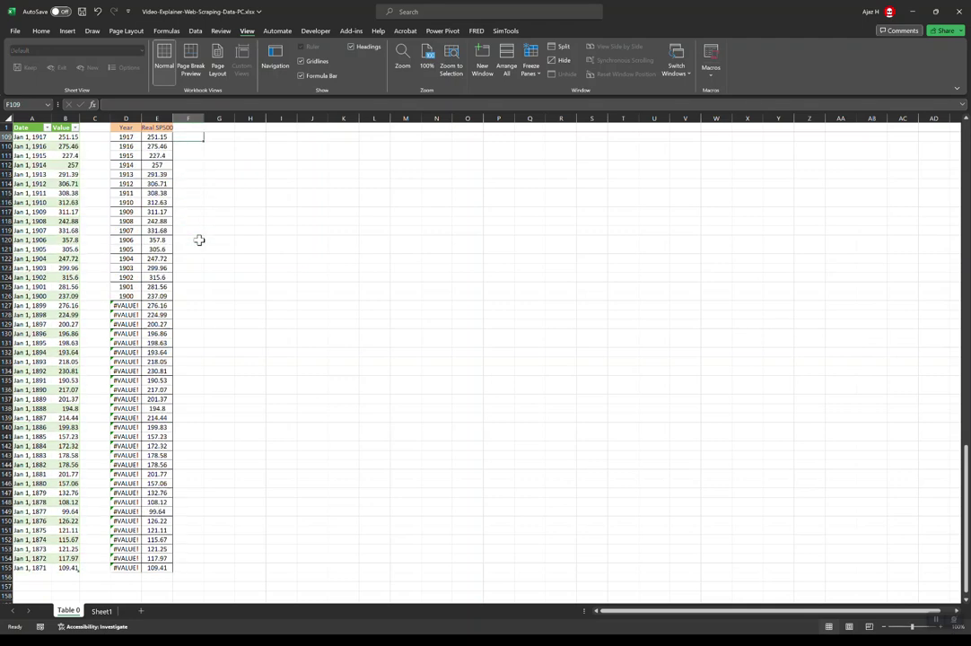
key("Down")
key("Down")
key("Down")
key("Down")
key("Down")
key("Down")
key("Down")
key("Down")
key("Down")
key("Down")
key("Down")
key("Down")
key("Down")
key("Down")
key("Down")
key("Down")
key("Down")
key("Down")
key("Down")
key("Down")
Replace the year formula in D127, beside Jan 1, 1899, with =D117-10.
key("Left")
key("Up")
key("Up")
key("Up")
key("Up")
key("Up")
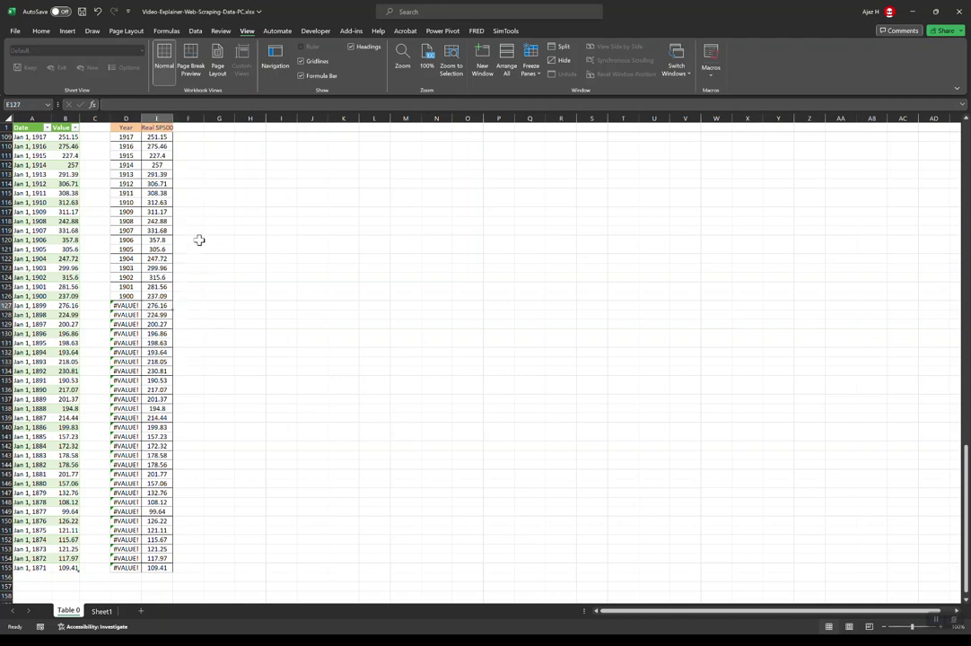
key("Left")
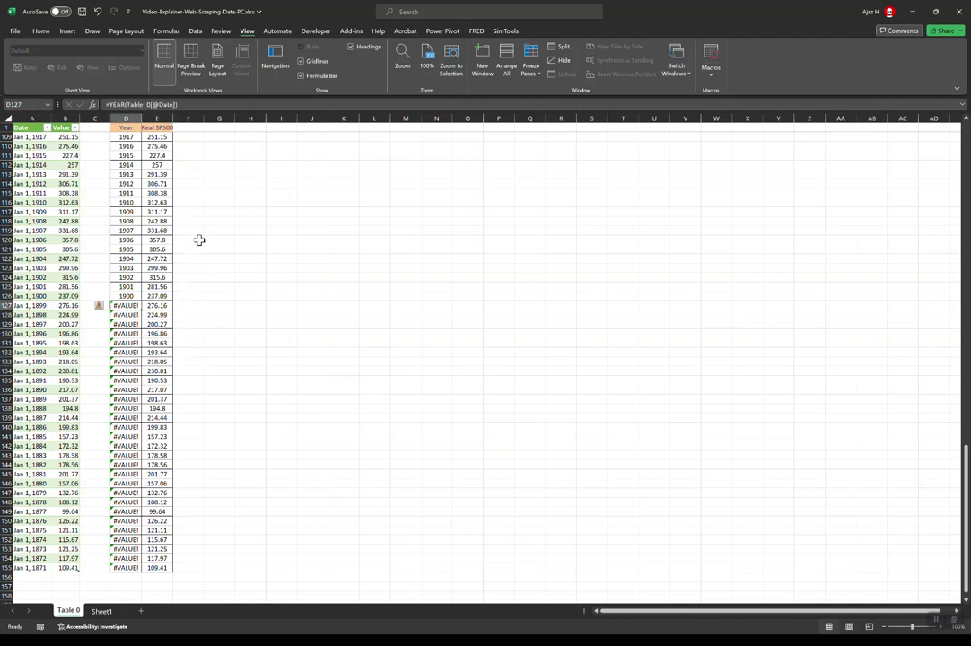
type("=")
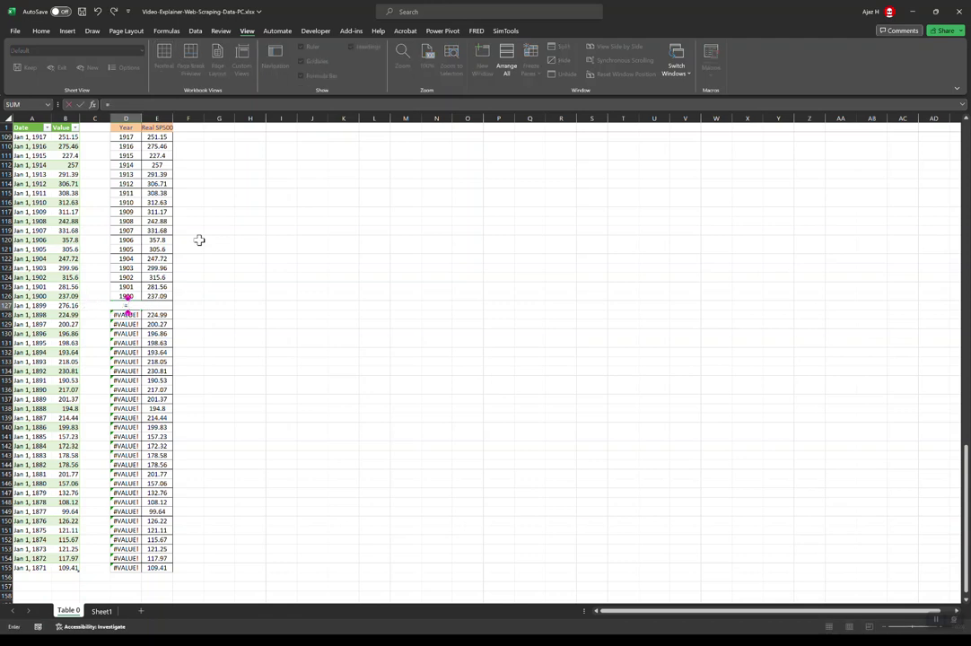
key("Up")
key("Up")
key("Up")
key("Up")
key("Up")
key("Up")
key("Up")
key("Up")
key("Up")
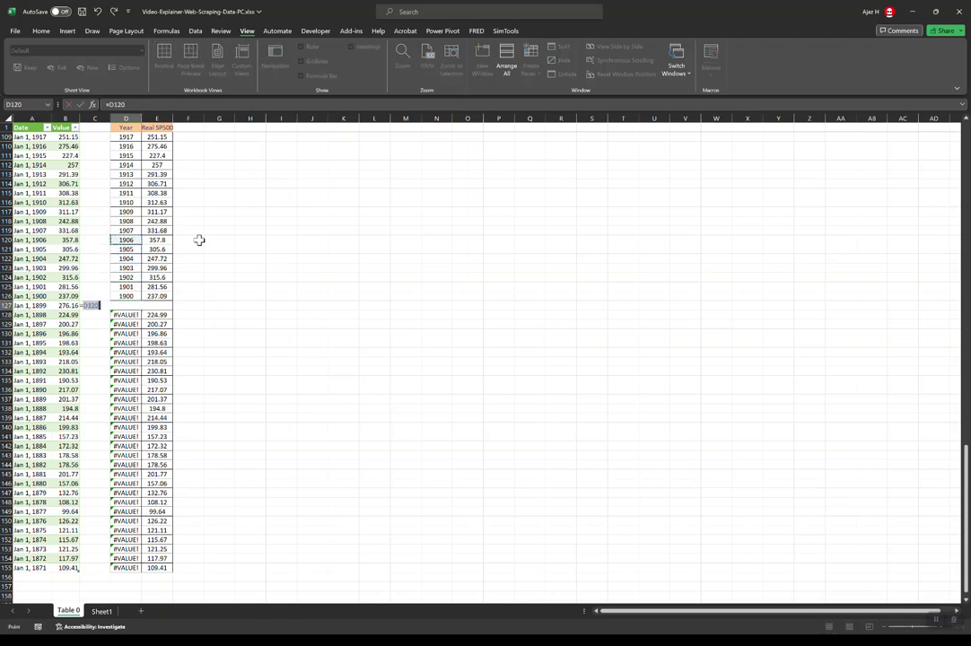
key("Up")
type("-10")
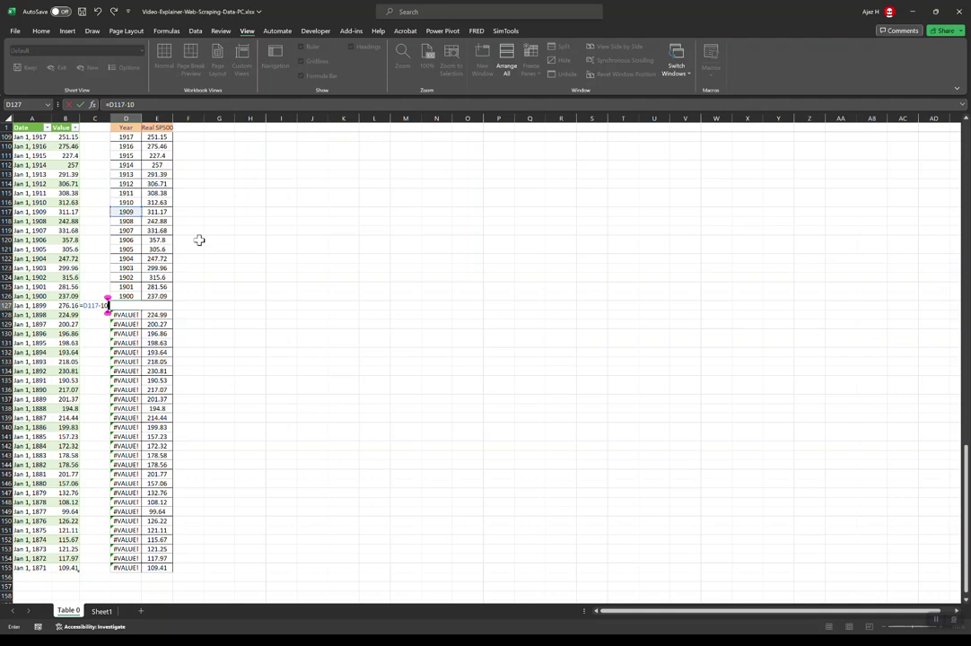
key("ctrl+Return")
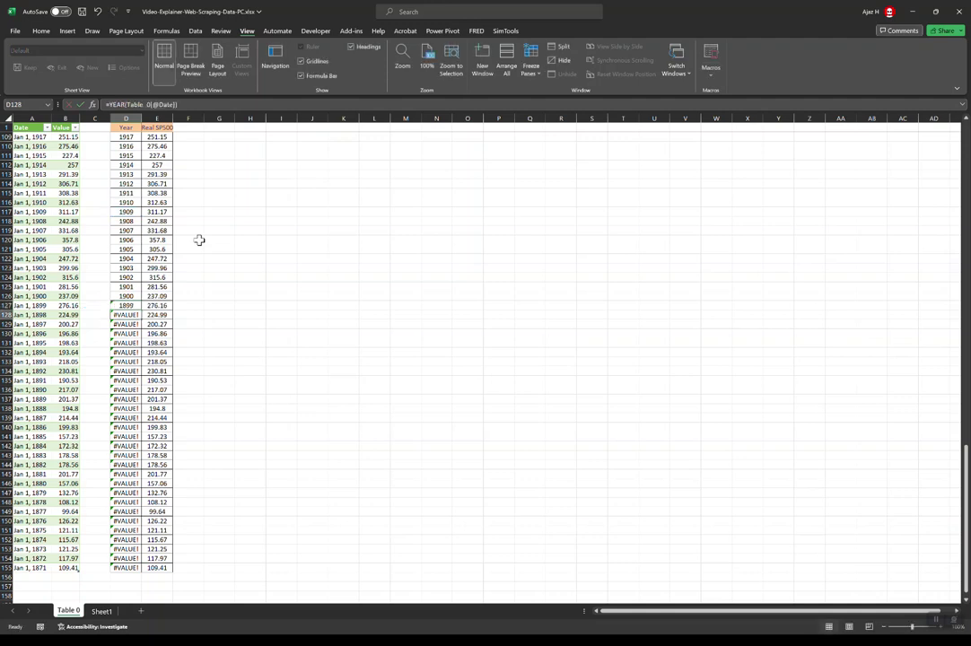
Fill the replacement year formula from D127 down through D155.
key("shift+Down")
key("shift+Down")
key("shift+Down")
key("shift+Down")
key("shift+Down")
key("shift+Down")
key("shift+Down")
key("shift+Down")
key("shift+Down")
key("shift+Down")
key("shift+Down")
key("shift+Down")
key("shift+Down")
key("shift+Down")
key("shift+Down")
key("shift+Down")
key("shift+Down")
key("shift+Down")
key("shift+Down")
key("shift+Down")
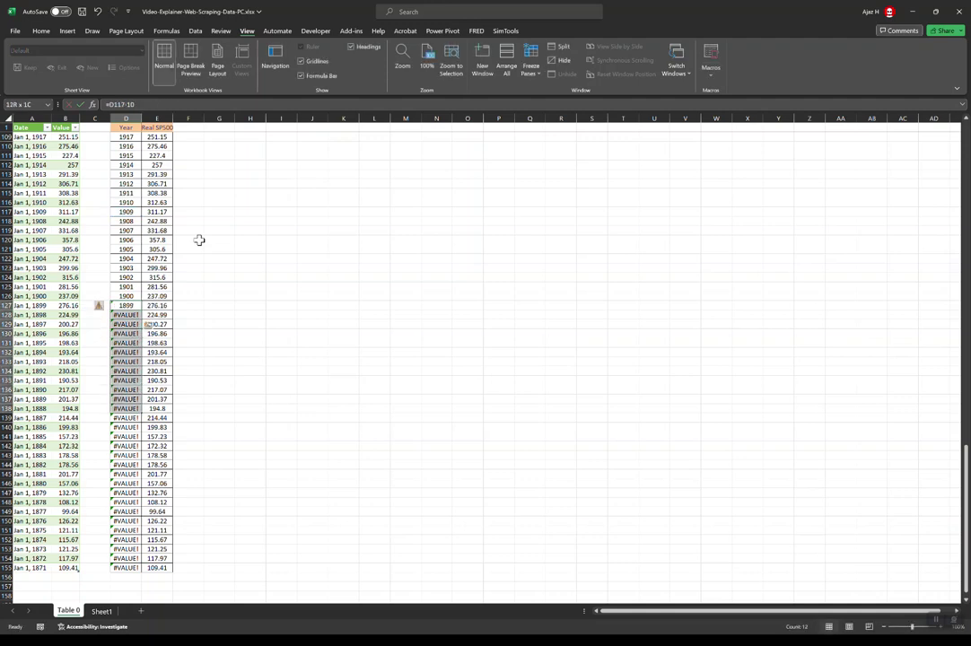
key("shift+Down")
key("shift+Down")
key("shift+Down")
key("shift+Down")
key("shift+Down")
key("shift+Down")
key("shift+Down")
key("shift+Down")
key("shift+Down")
key("shift+Down")
key("shift+Down")
key("shift+Down")
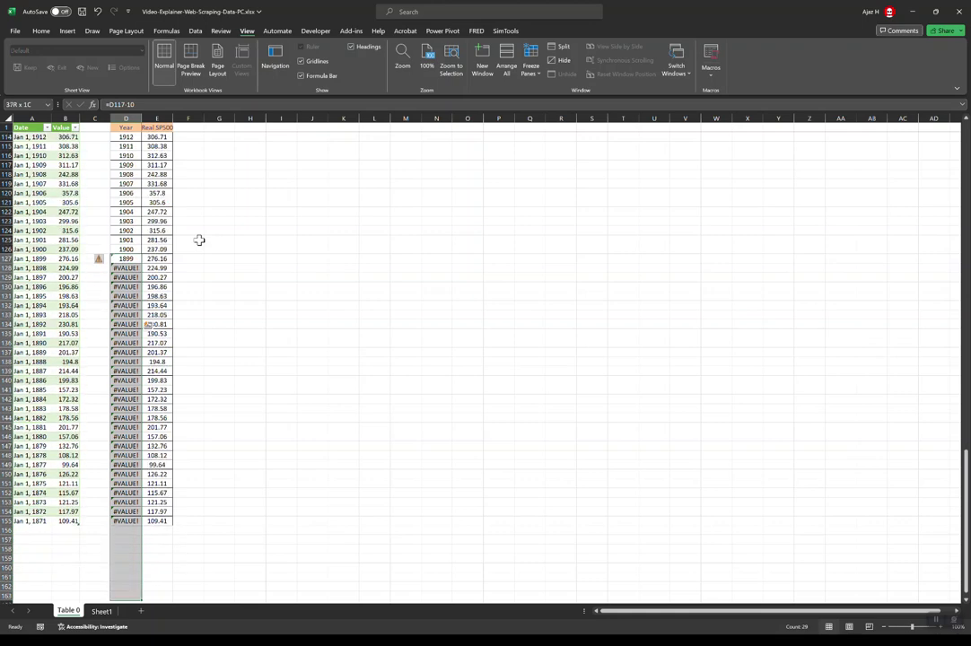
key("shift+Up")
key("shift+Up")
key("shift+Up")
key("shift+Up")
key("shift+Up")
key("shift+Up")
key("shift+Up")
key("shift+Up")
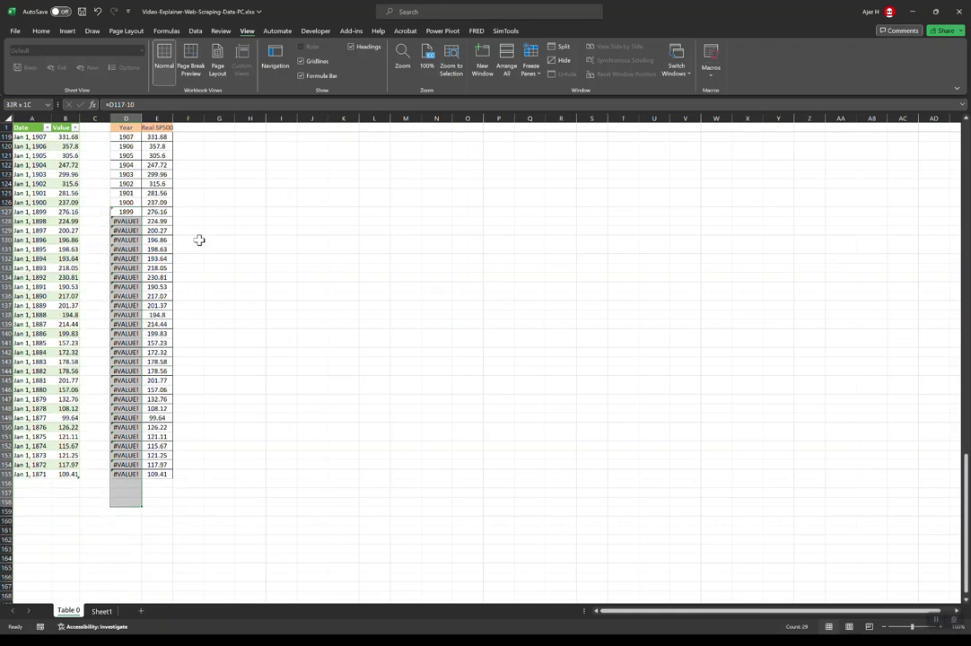
key("ctrl+d")
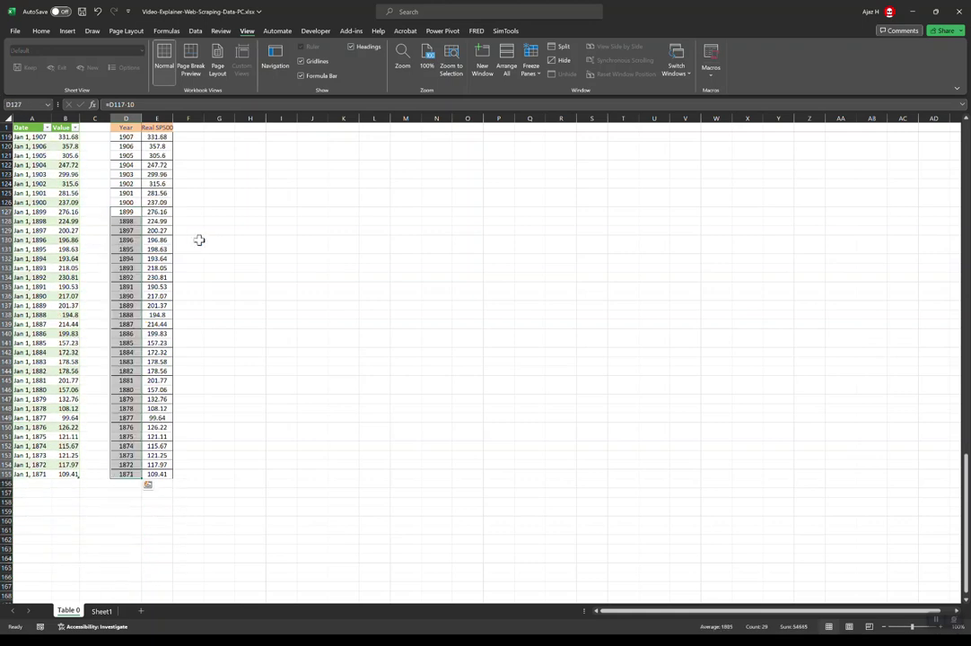
left_click(346, 278)
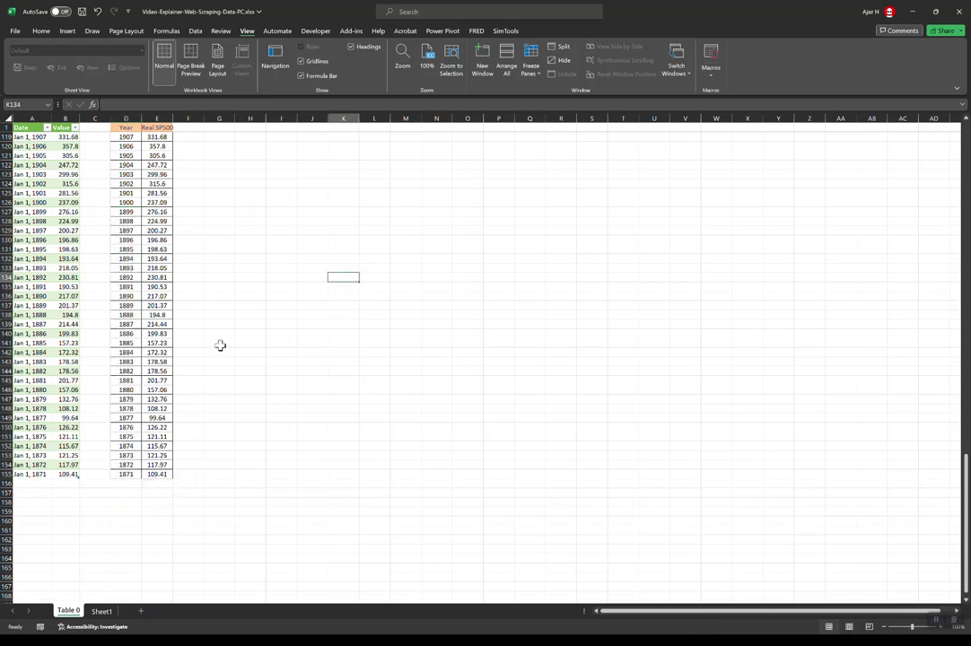
Copy the Year and Real SP500 columns D1:E155 and paste them as values only starting at G1.
left_click_drag(966, 499, 947, 130)
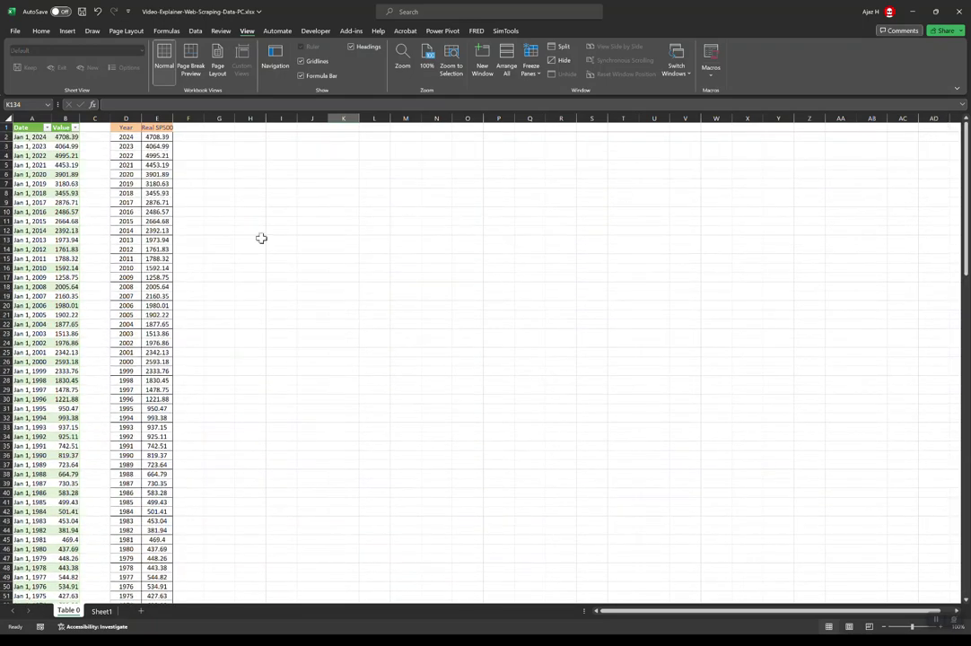
left_click_drag(124, 127, 149, 131)
key("ctrl+shift+Down")
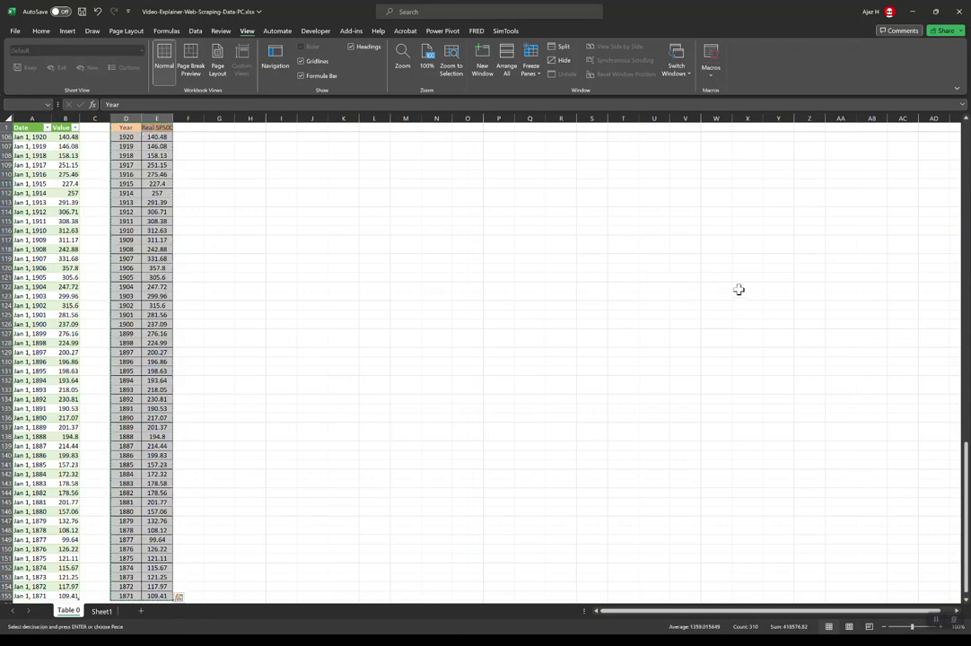
left_click_drag(965, 475, 967, 131)
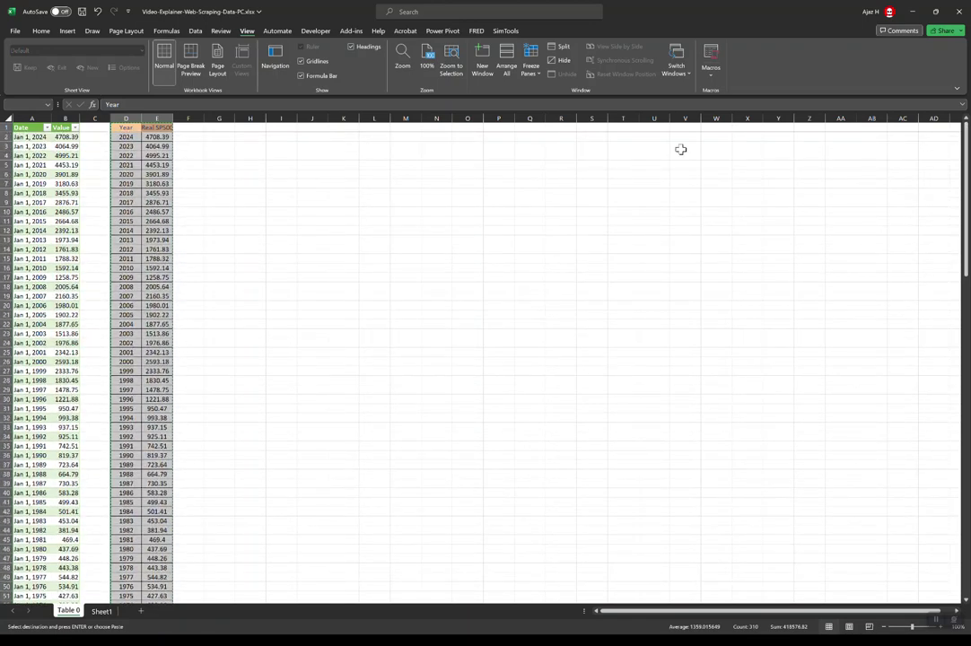
left_click(213, 127)
right_click(213, 127)
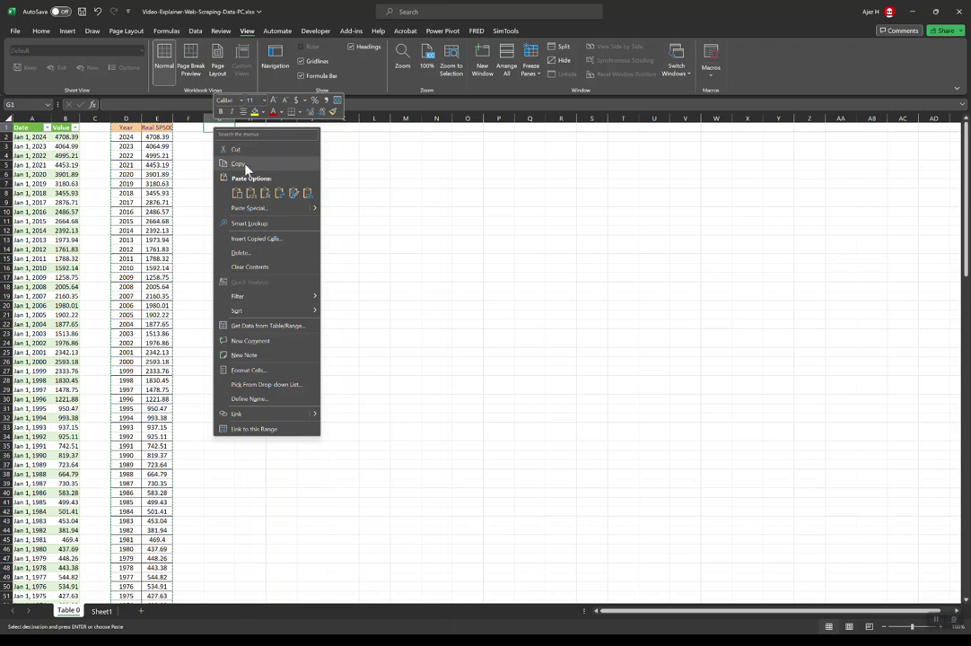
mouse_move(317, 212)
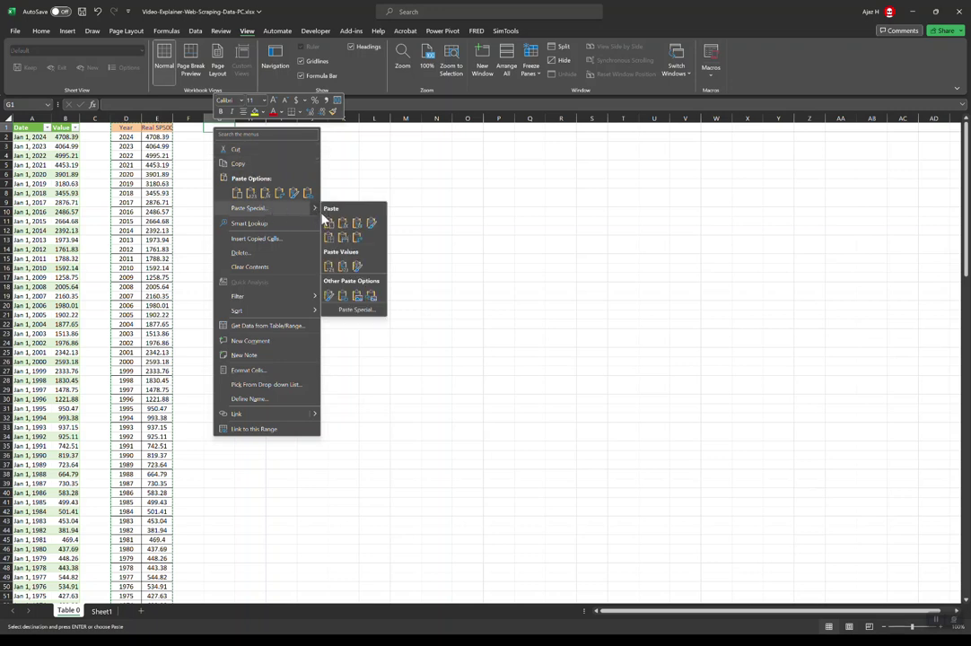
left_click(329, 269)
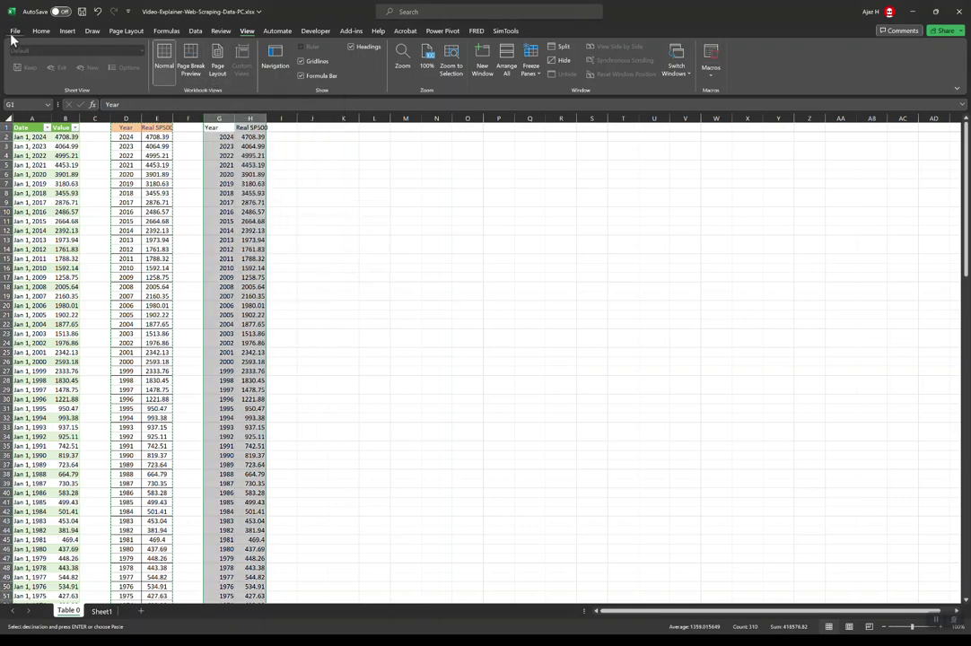
Centre the pasted Year and Real SP500 values in columns G and H and give them all borders.
left_click(43, 32)
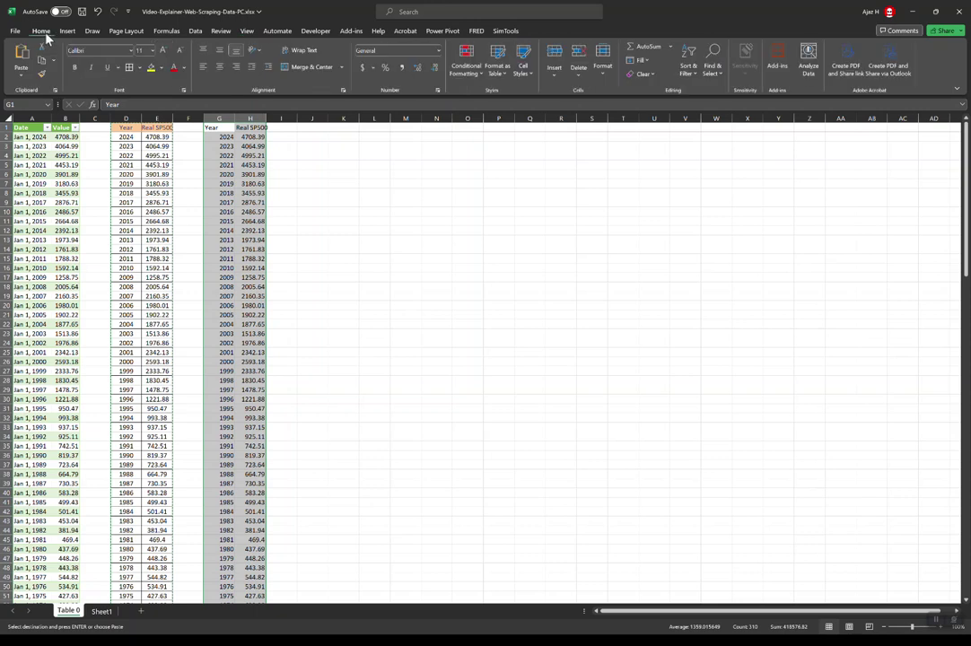
left_click(219, 52)
left_click(128, 68)
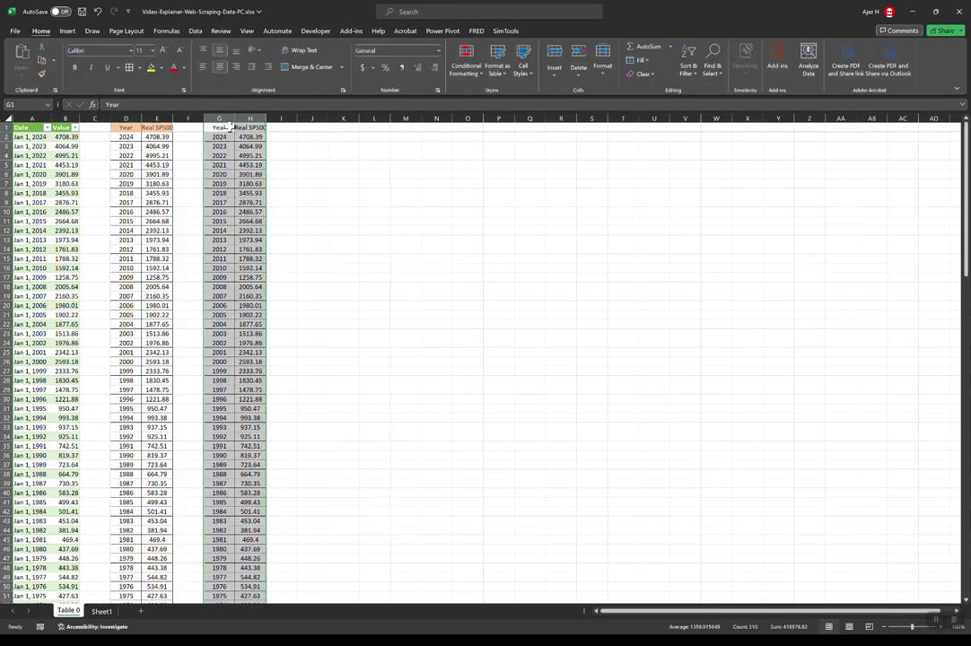
Apply the Good cell style to the pasted headings in G1:H1.
left_click_drag(225, 130, 247, 127)
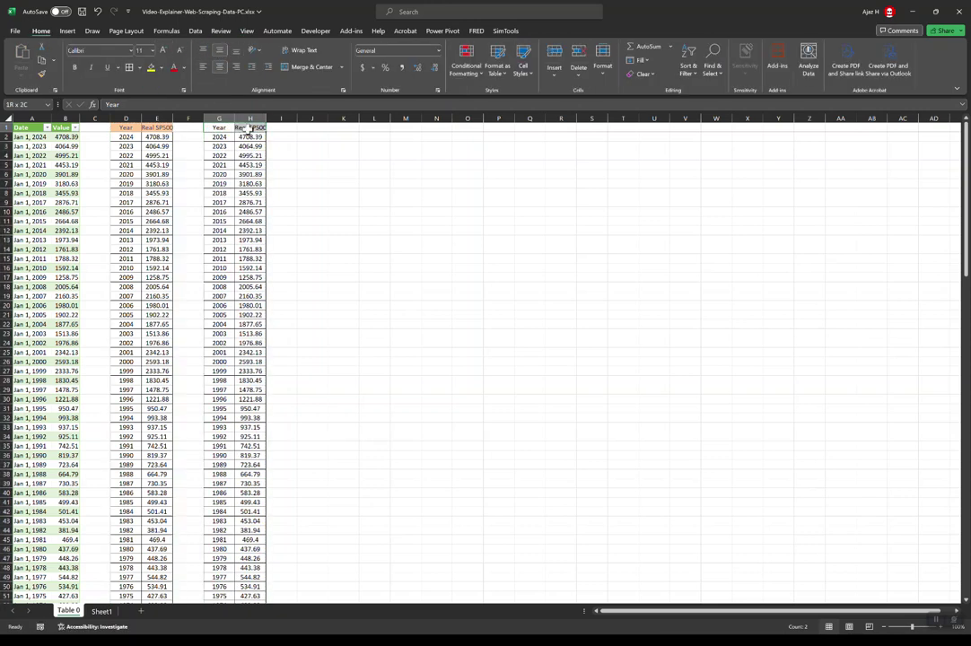
left_click(520, 72)
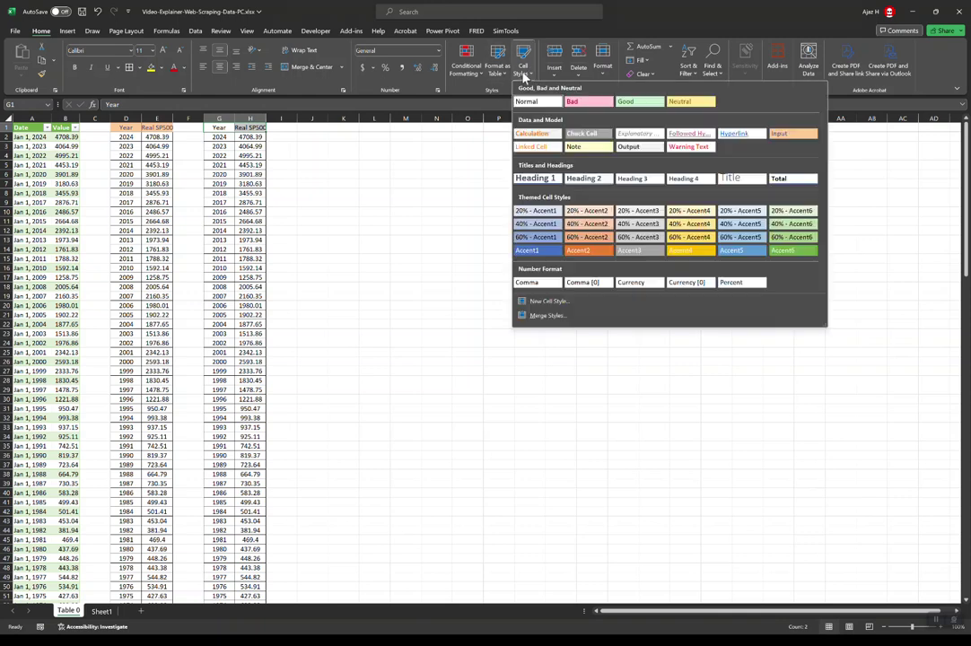
left_click(625, 107)
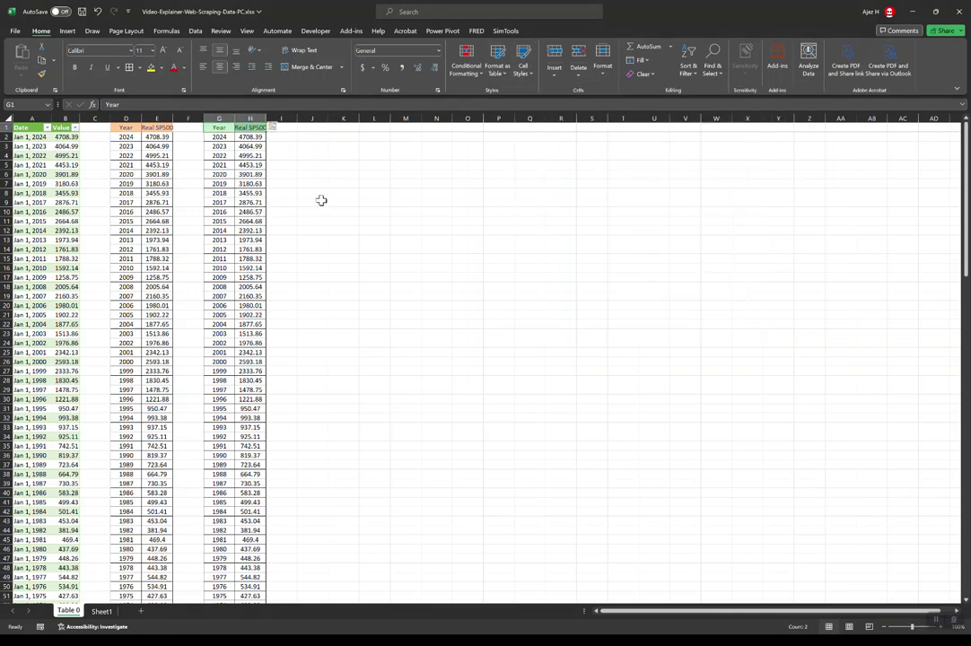
left_click(315, 200)
Sort the Year and Real SP500 columns G1:H155 by Year from smallest to largest, treating the first row as headers.
left_click_drag(220, 130, 238, 128)
key("ctrl+shift+Down")
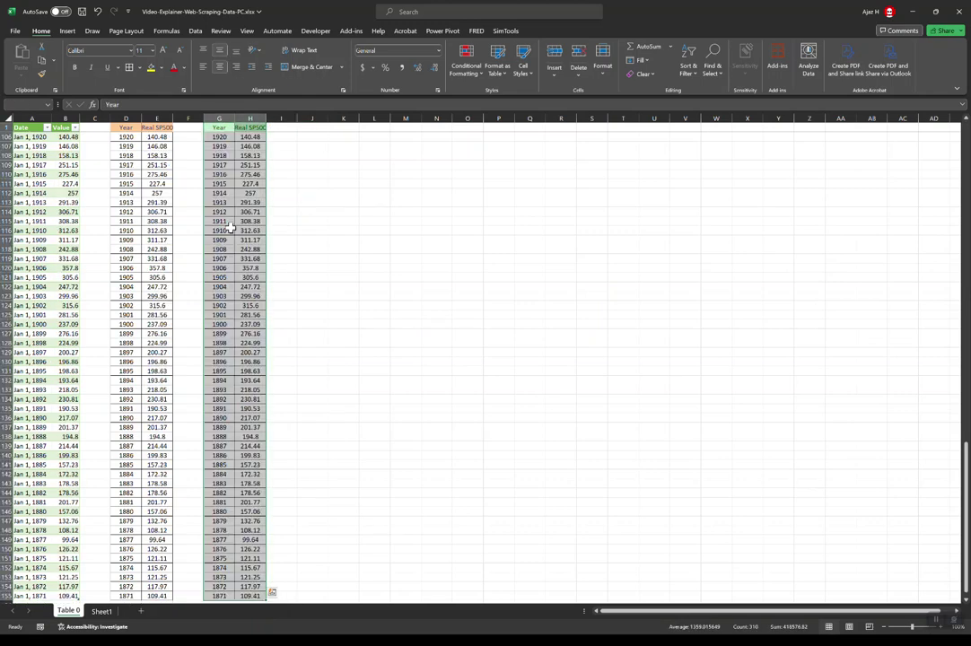
left_click(195, 31)
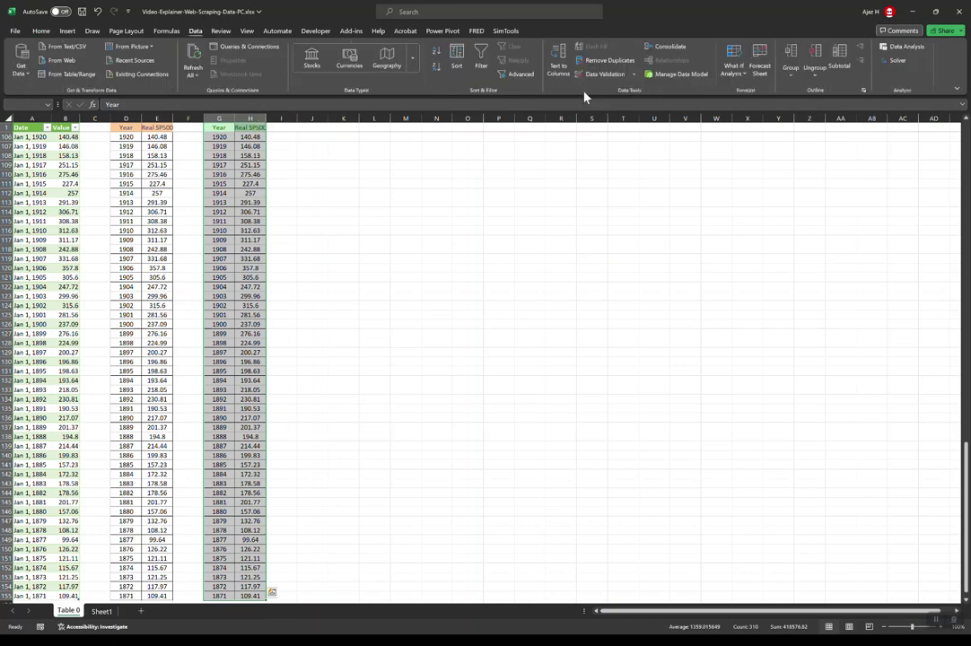
left_click(455, 58)
left_click_drag(365, 195, 395, 181)
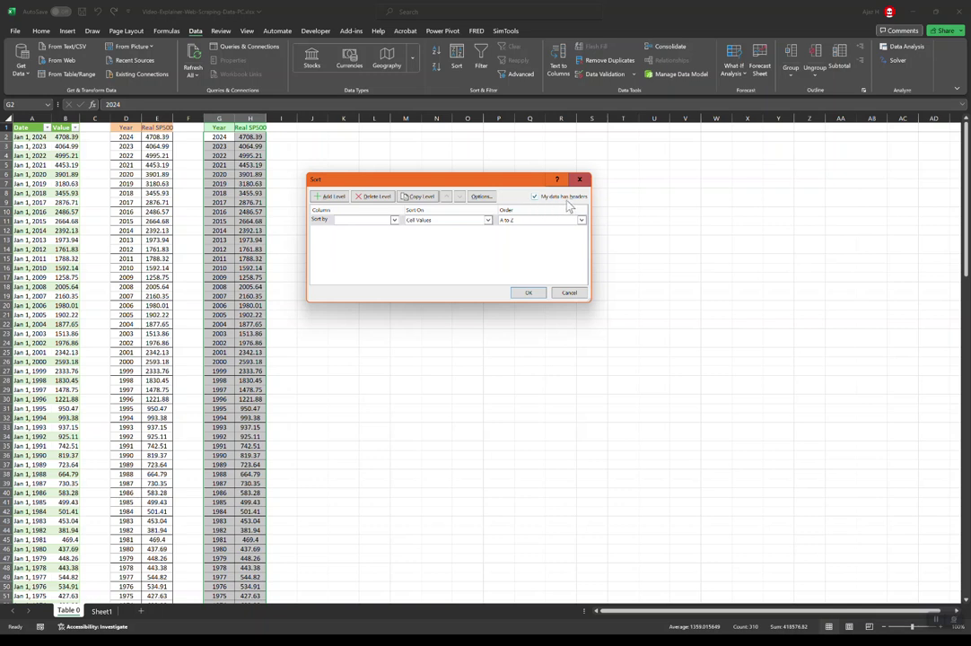
left_click(394, 220)
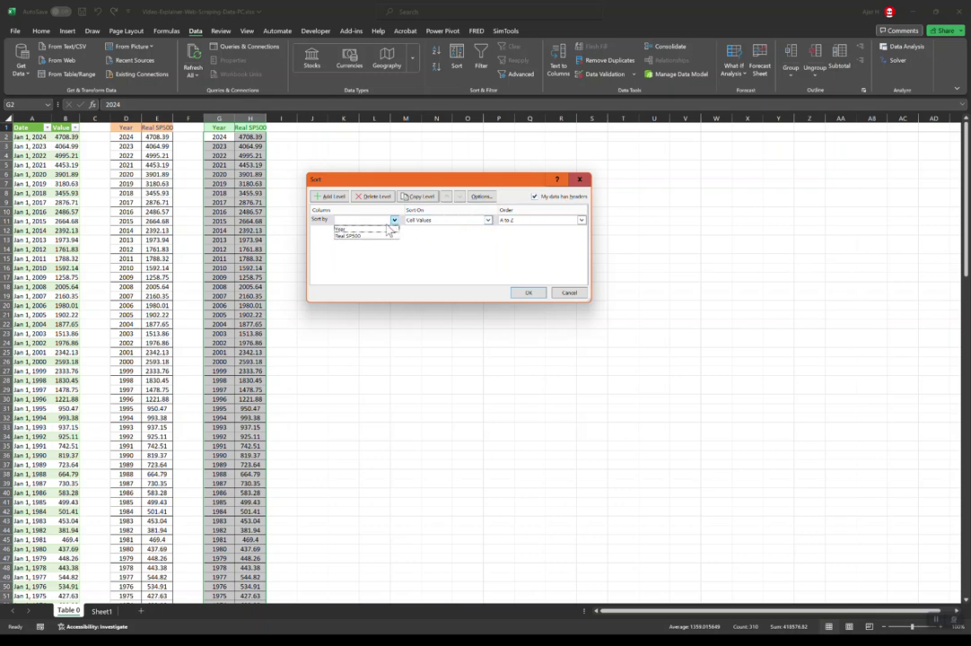
left_click(381, 229)
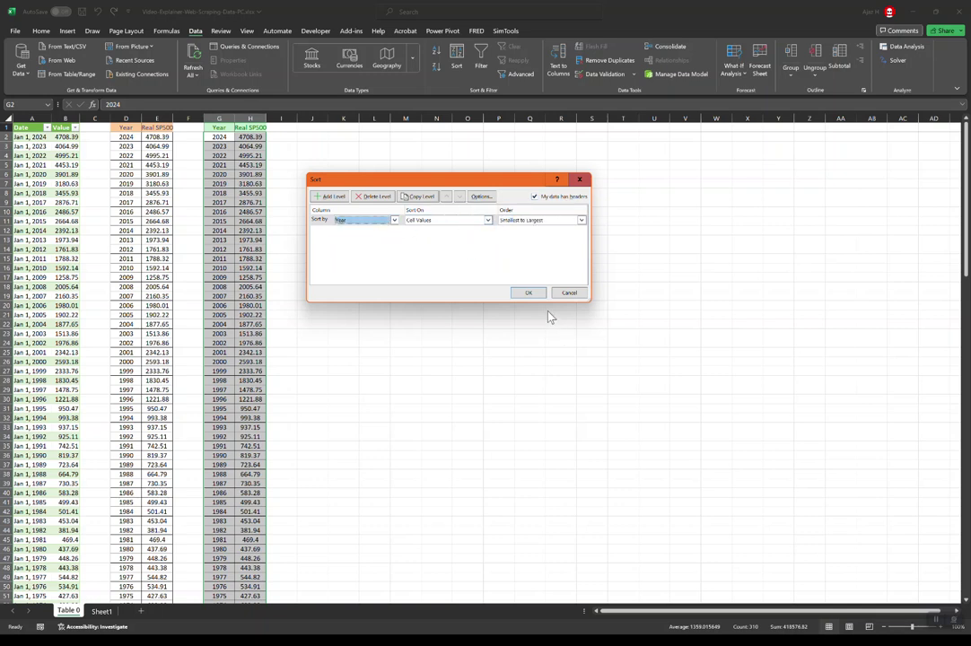
left_click(530, 293)
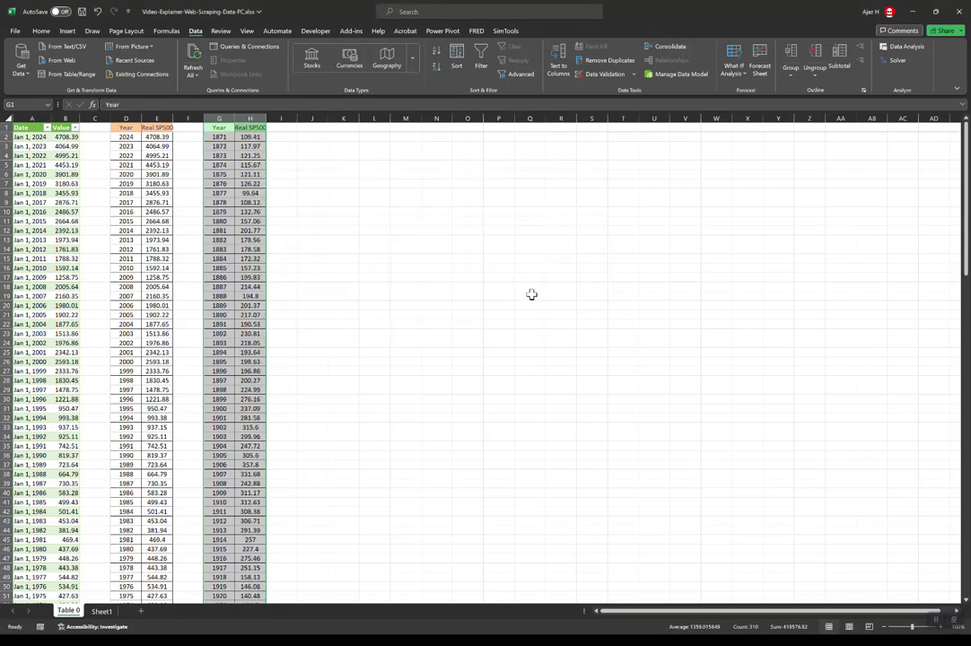
left_click(401, 252)
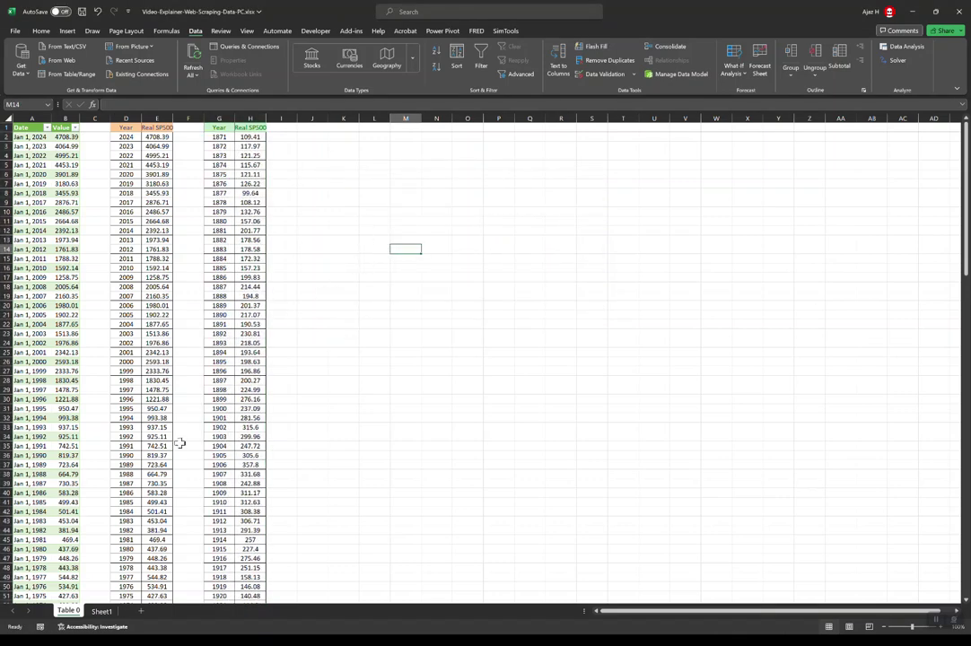
Insert a line chart of the sorted Year and Real SP500 data in columns G and H and place it beside the data near J1.
left_click(219, 426)
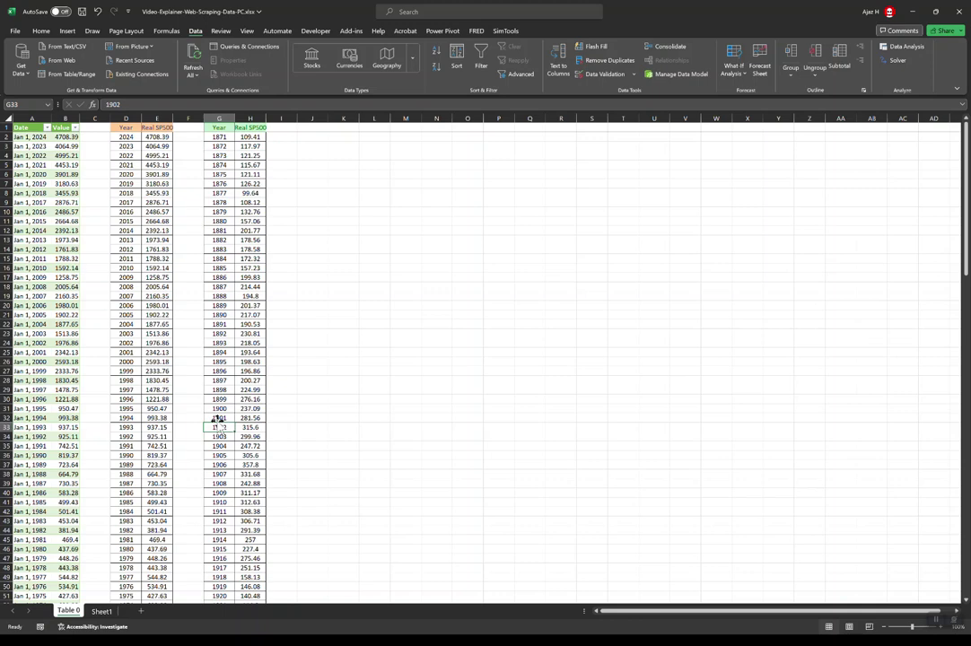
key("ctrl+Down")
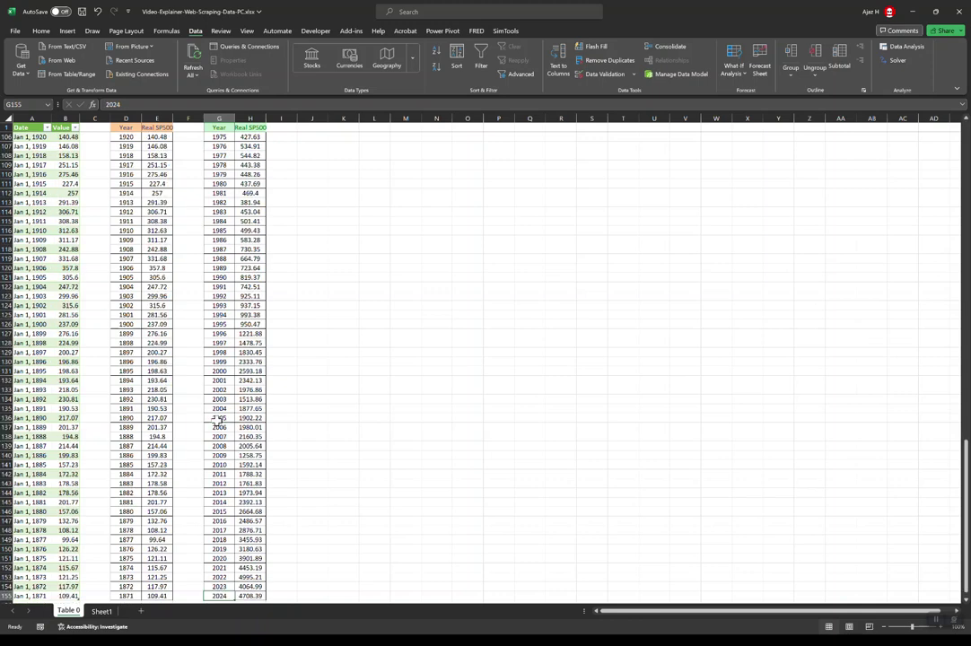
key("shift+Right")
key("ctrl+shift+Up")
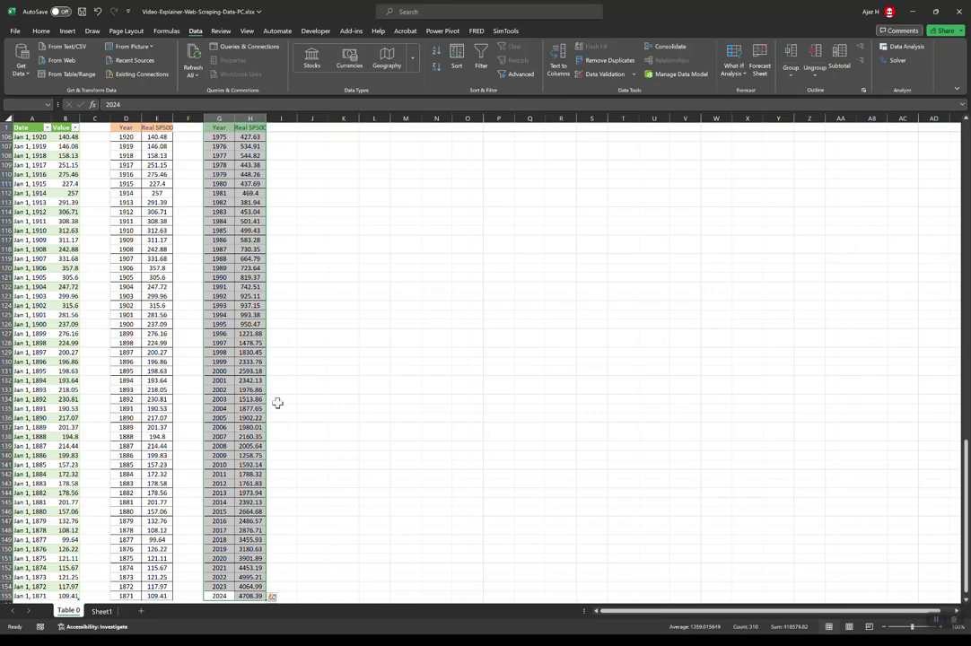
left_click_drag(968, 529, 942, 182)
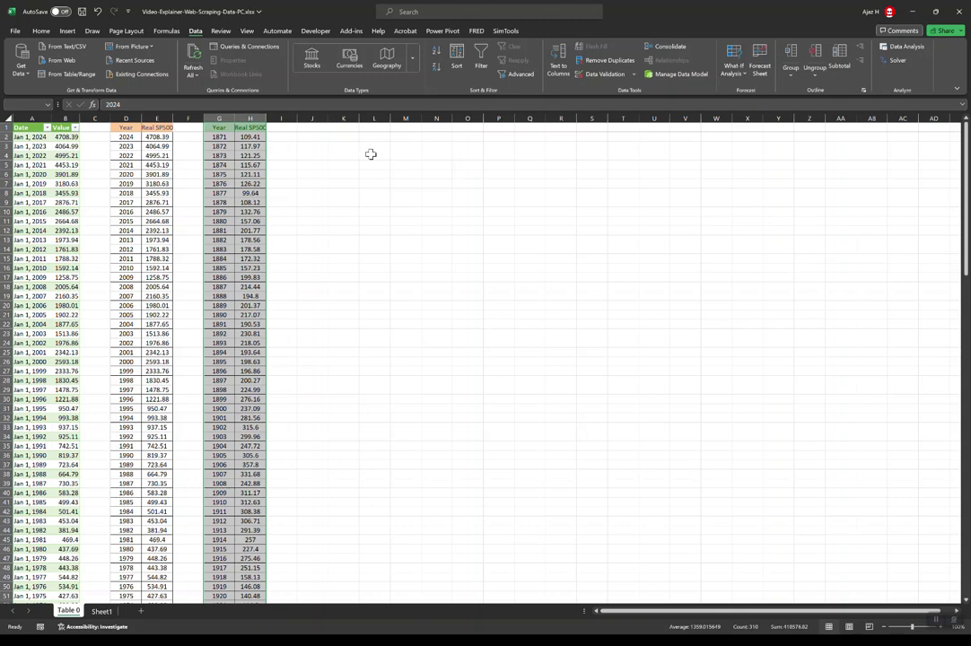
left_click(67, 32)
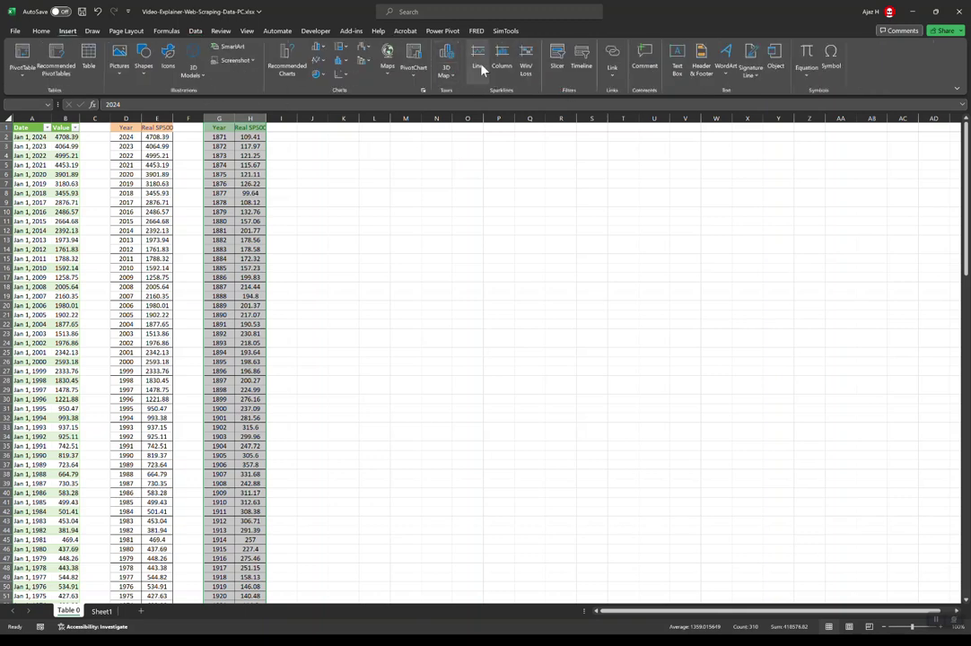
left_click(315, 61)
left_click(321, 95)
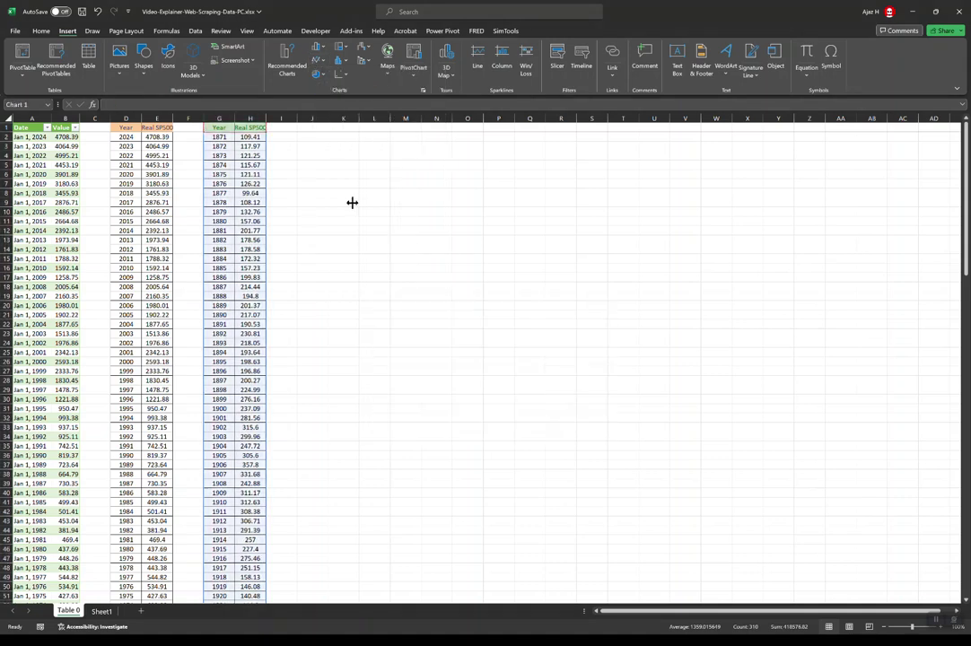
left_click_drag(410, 305, 340, 143)
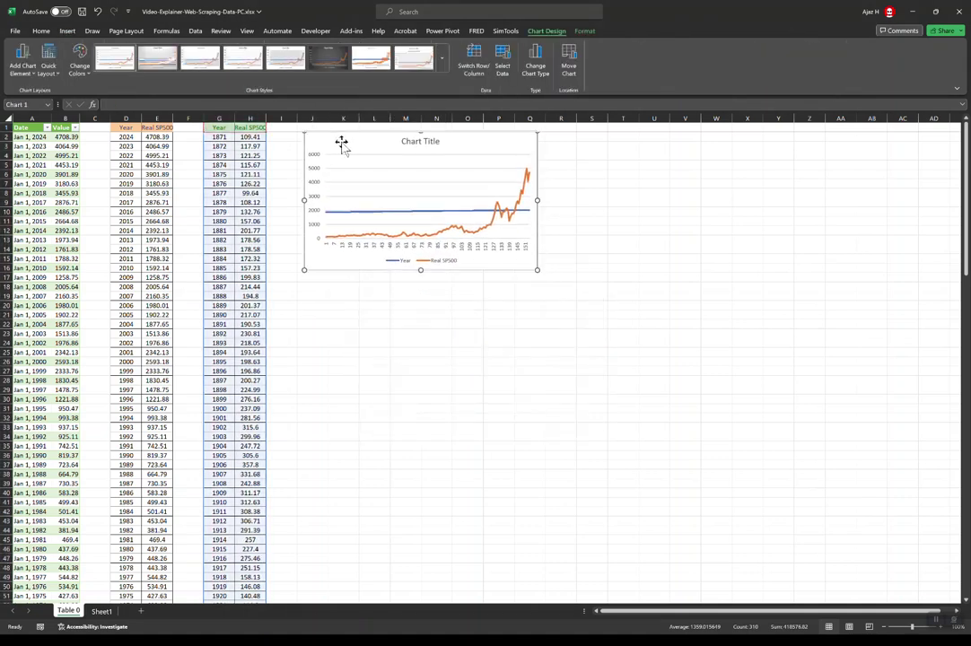
left_click(620, 249)
right_click(413, 158)
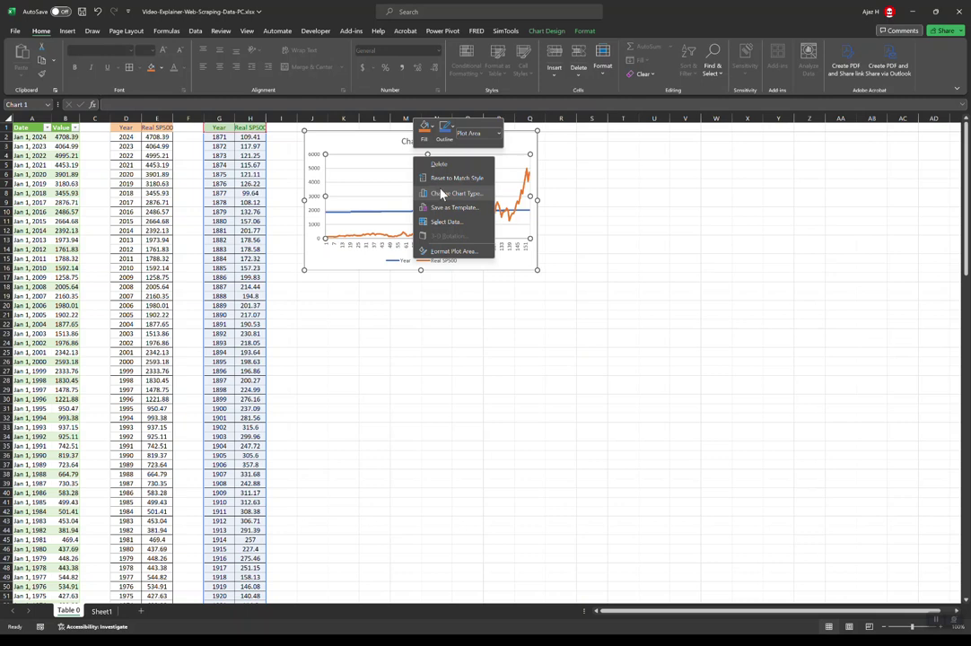
left_click(589, 155)
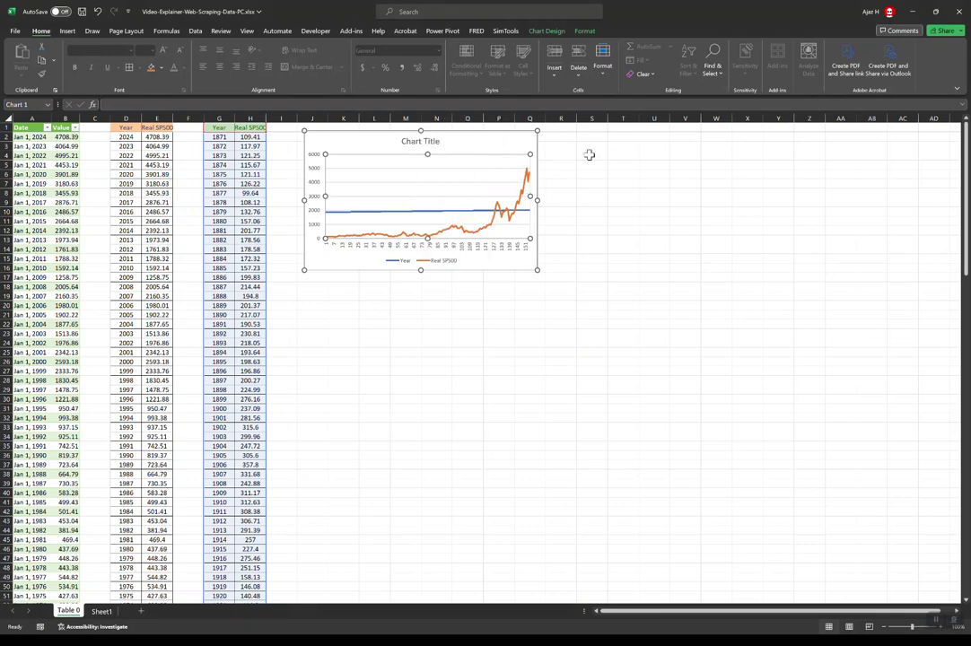
right_click(494, 142)
left_click(572, 145)
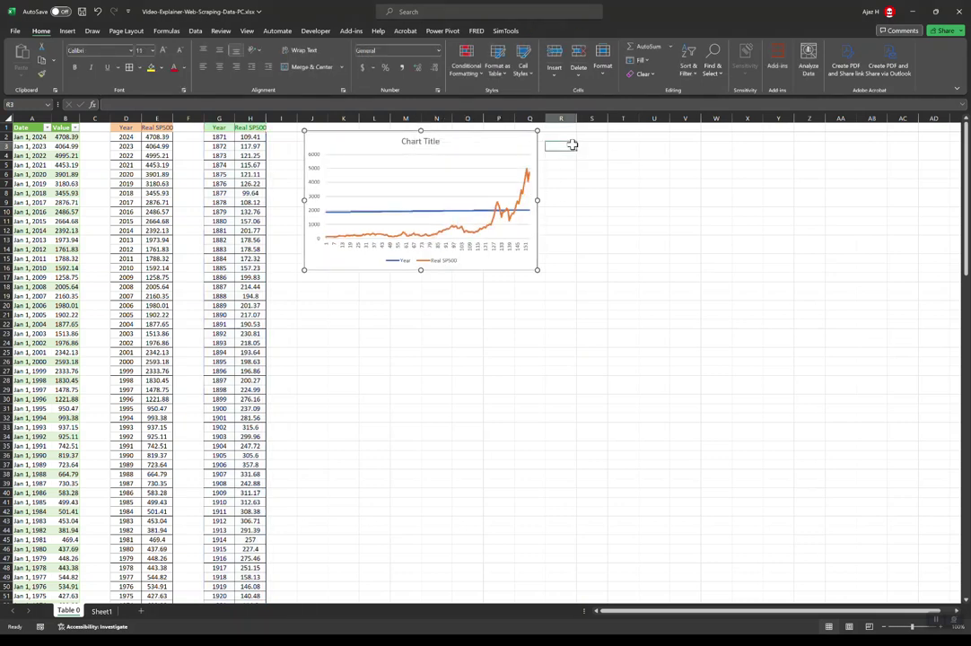
Move the line chart to a new sheet named Chart-Real-SP500.
right_click(492, 145)
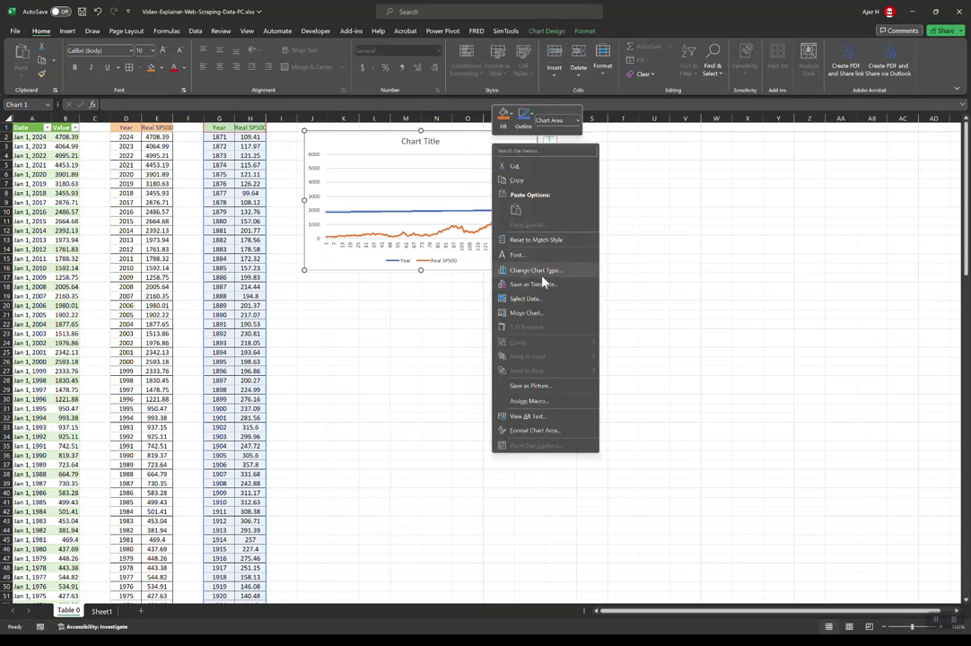
left_click(539, 313)
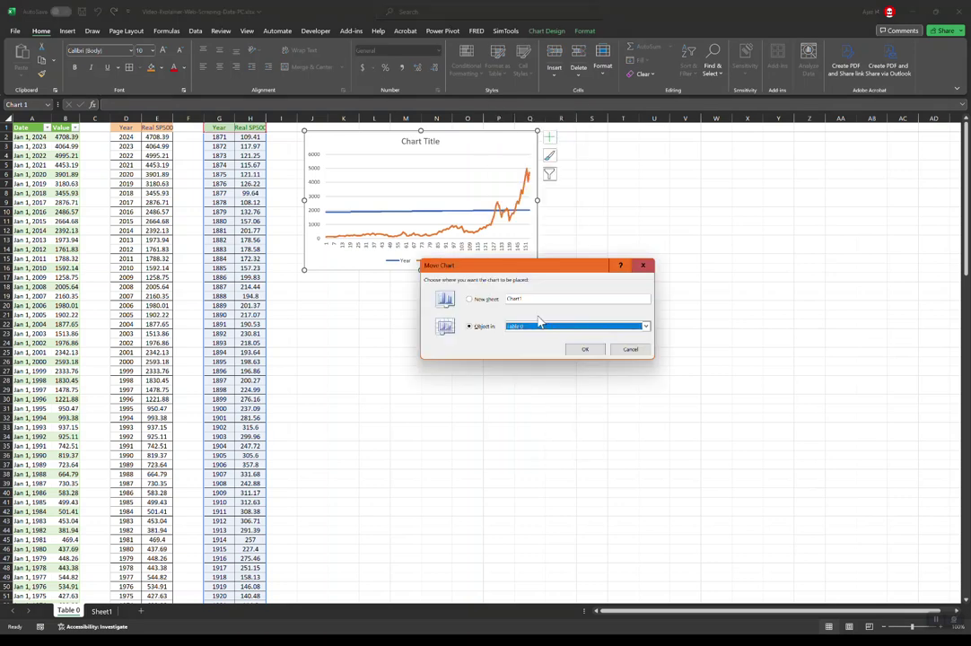
left_click(474, 300)
left_click(531, 298)
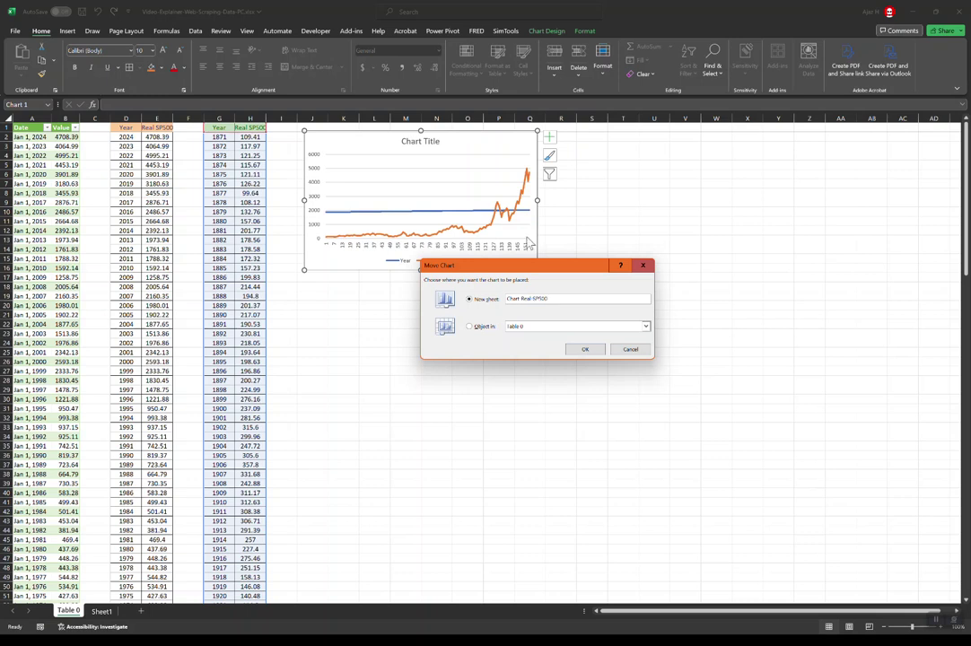
key("Return")
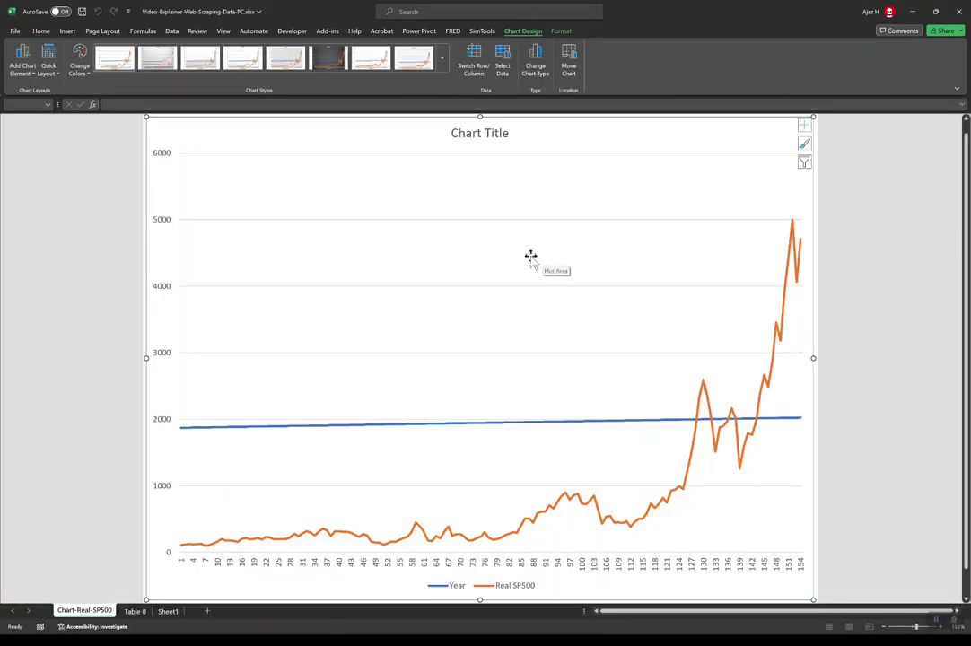
Delete the Year series from the line chart so that only Real SP500 is plotted.
left_click(386, 431)
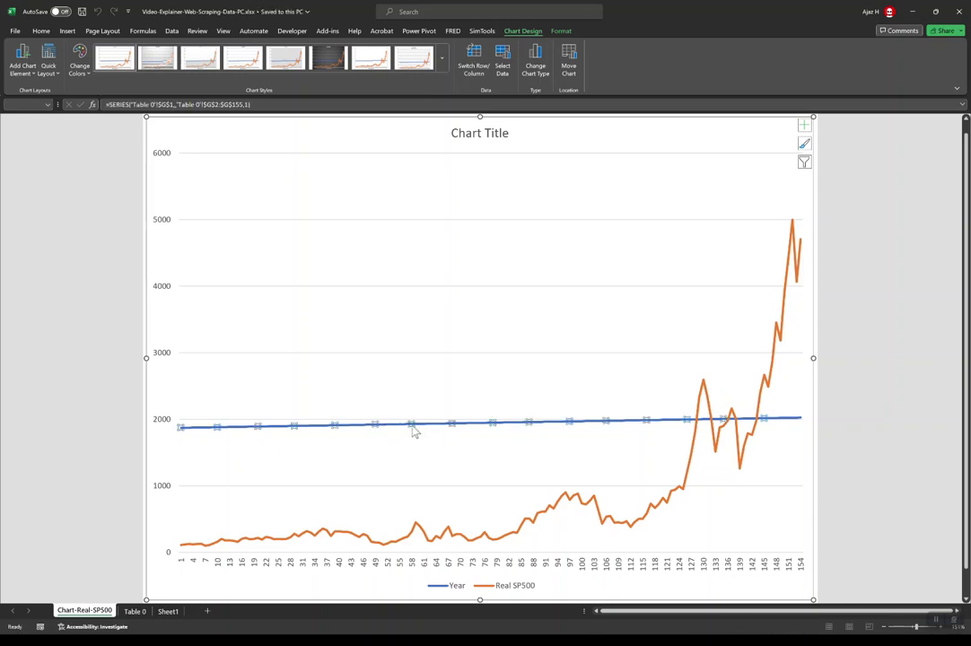
key("Delete")
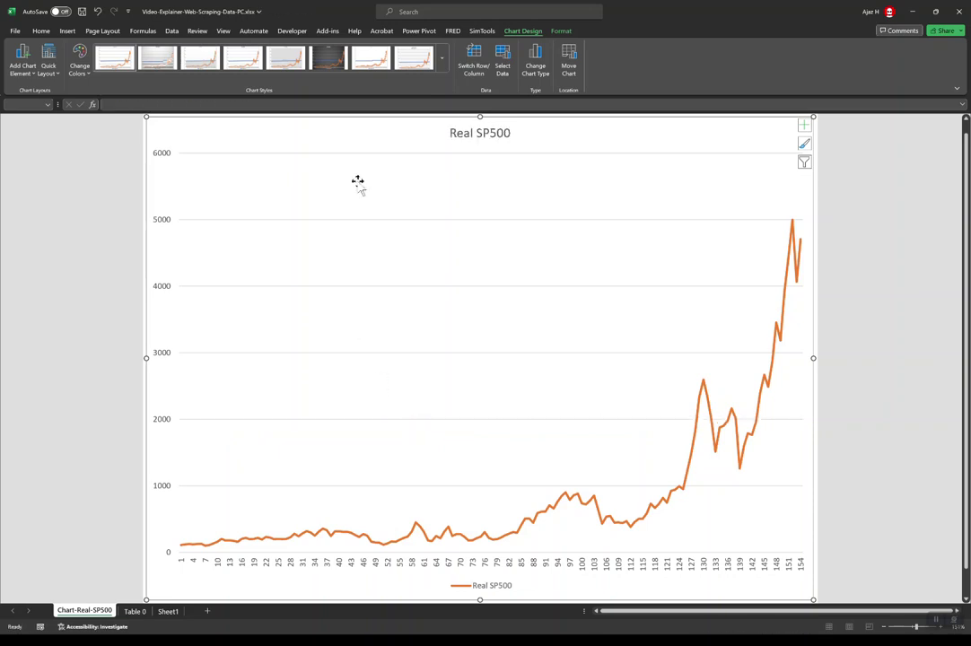
Apply the dark grey chart style to the chart and delete its legend.
left_click(331, 62)
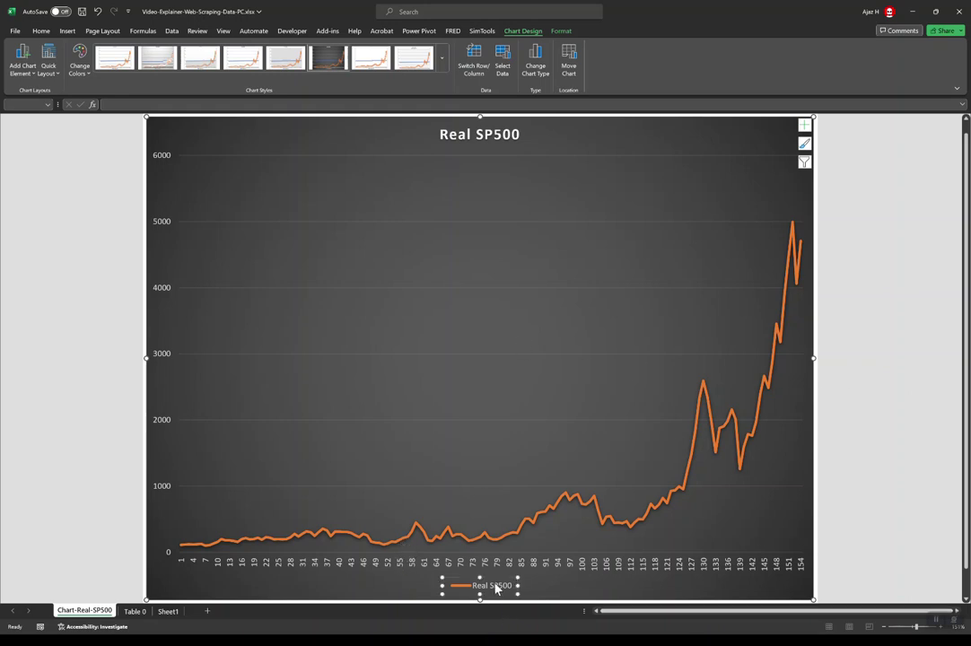
key("Delete")
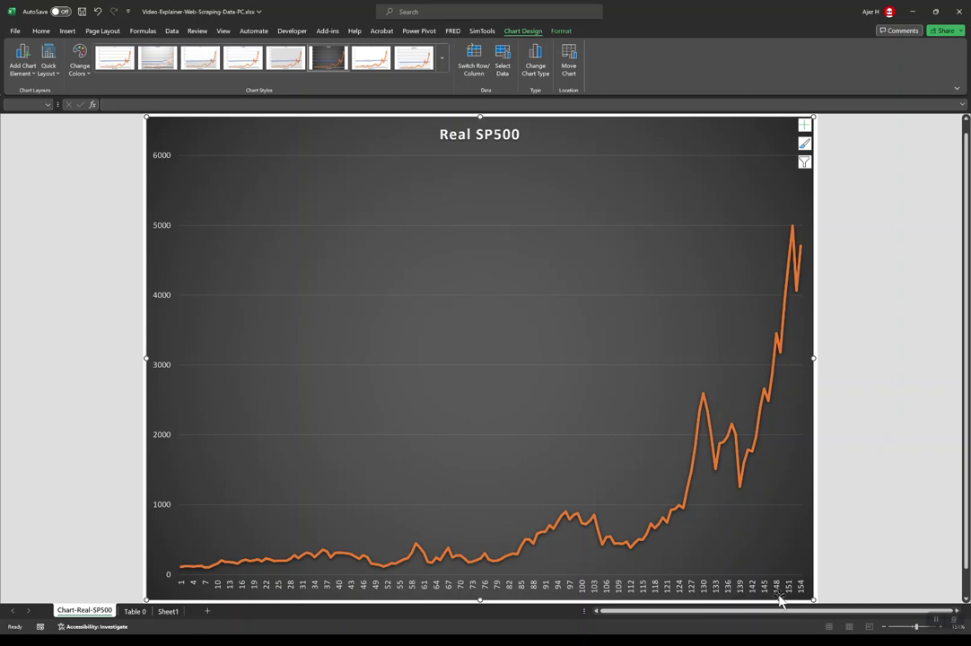
Try to set the chart's horizontal axis labels to the years in G2:G155 of the Table 0 sheet.
right_click(429, 305)
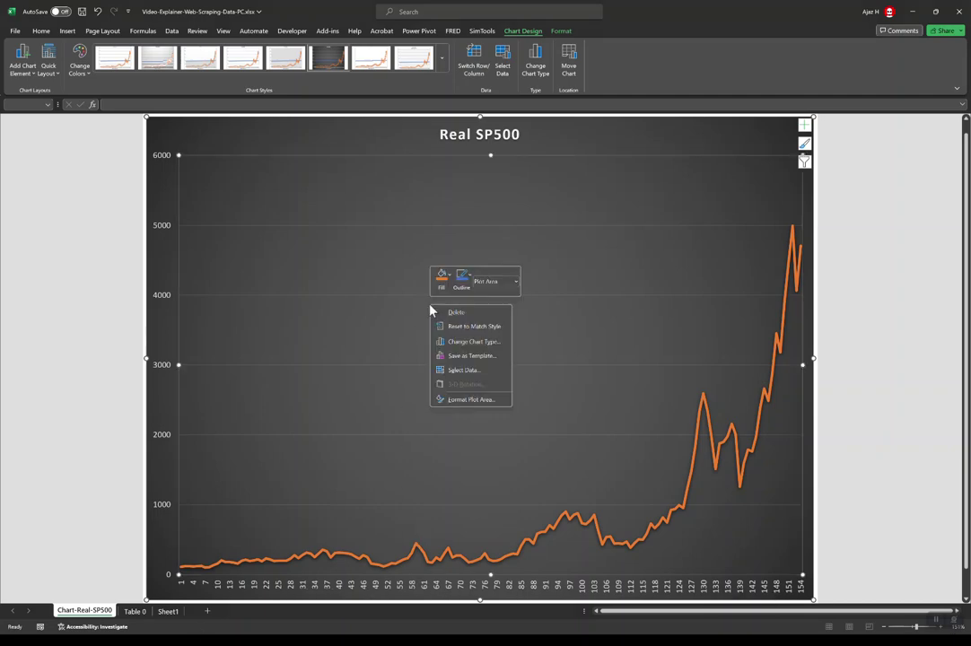
left_click(451, 371)
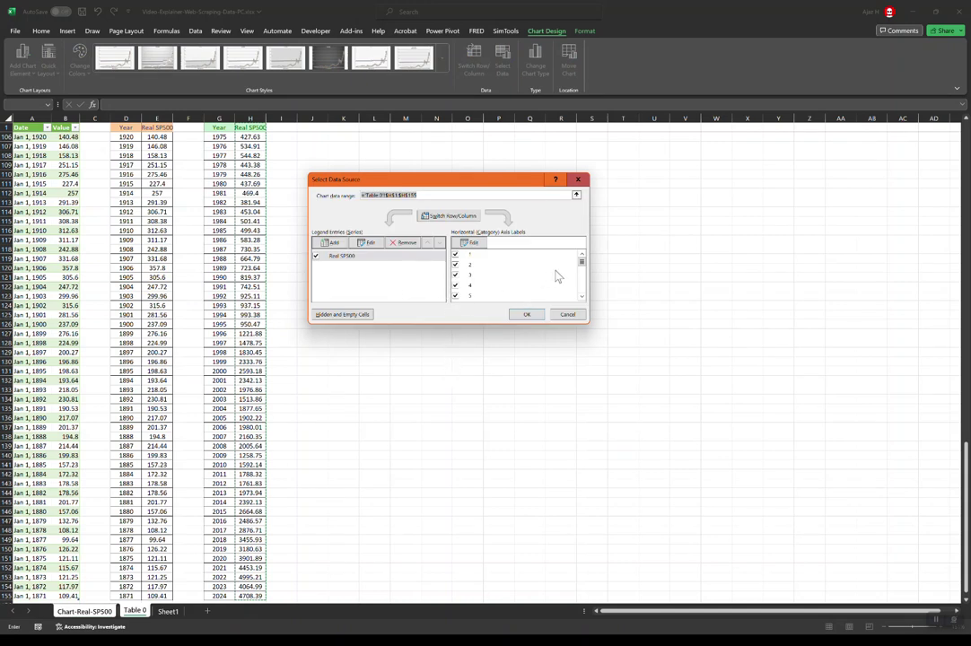
left_click(471, 242)
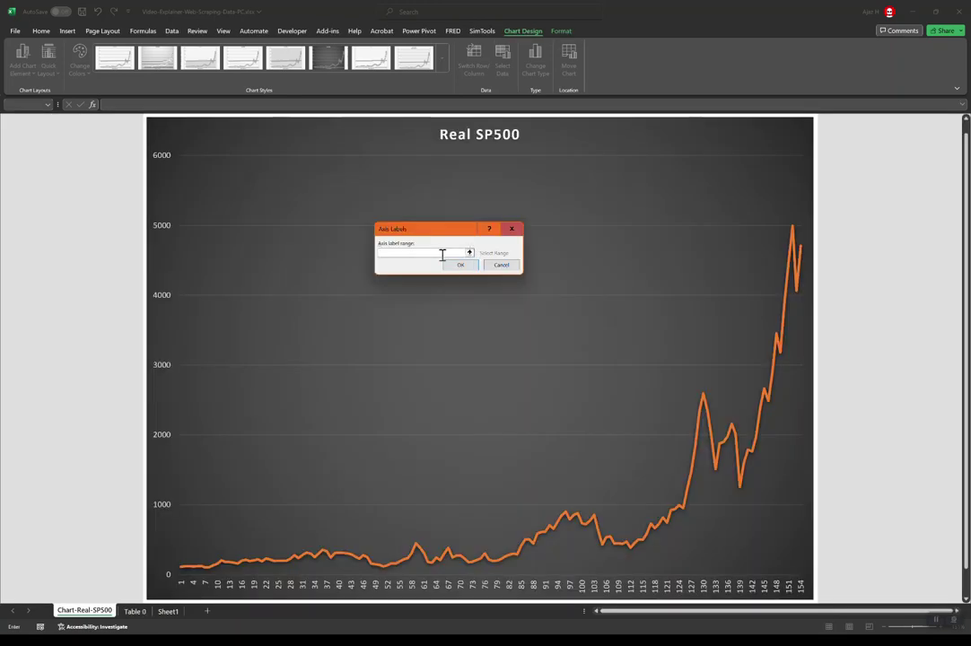
left_click(134, 614)
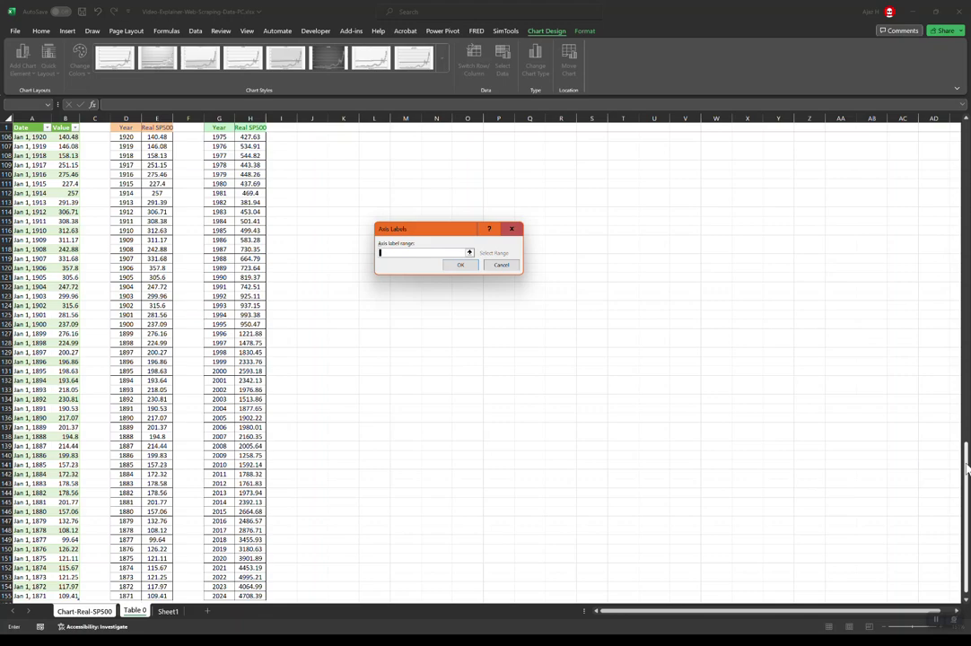
scroll(966, 466, "up", 20)
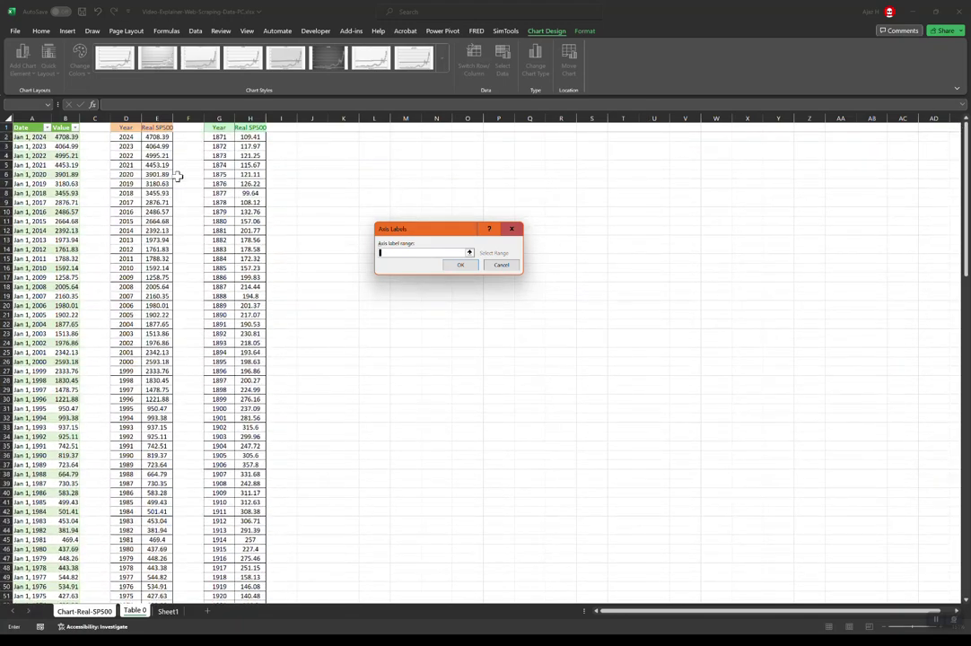
left_click(217, 138)
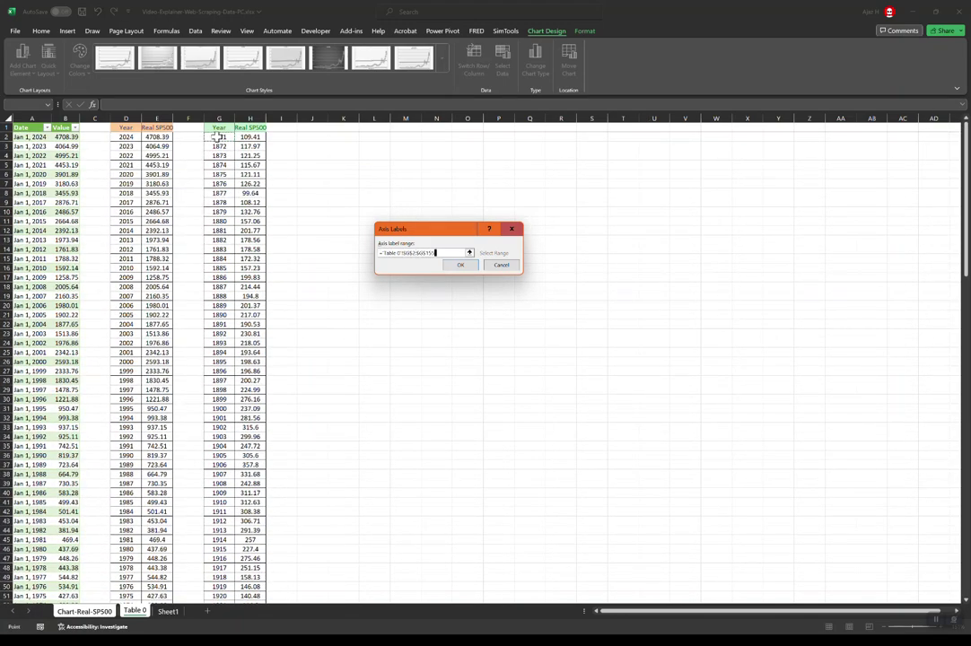
key("ctrl+shift+Down")
key("Return")
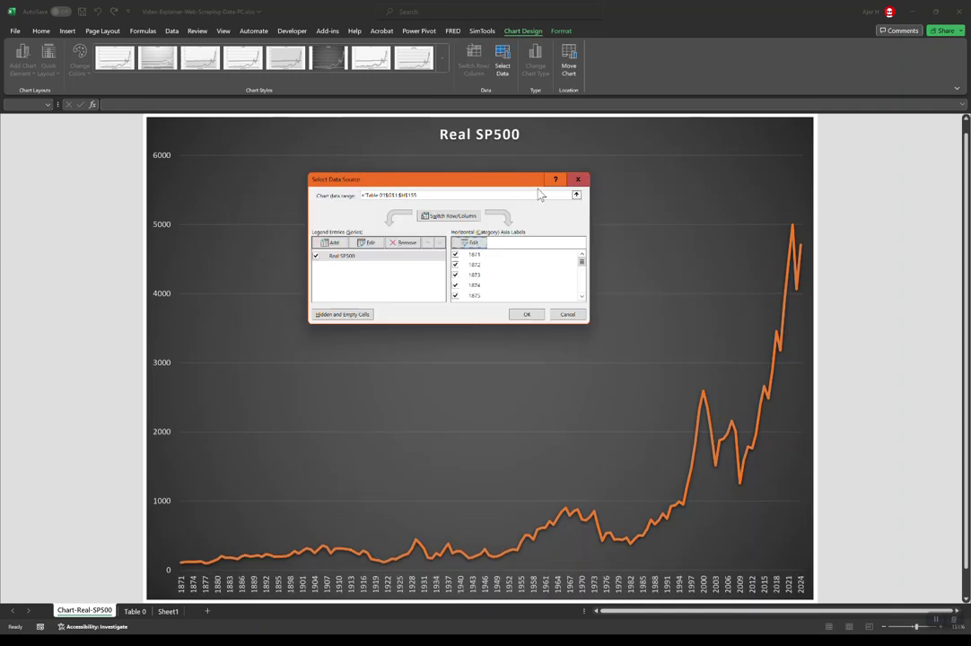
left_click(578, 180)
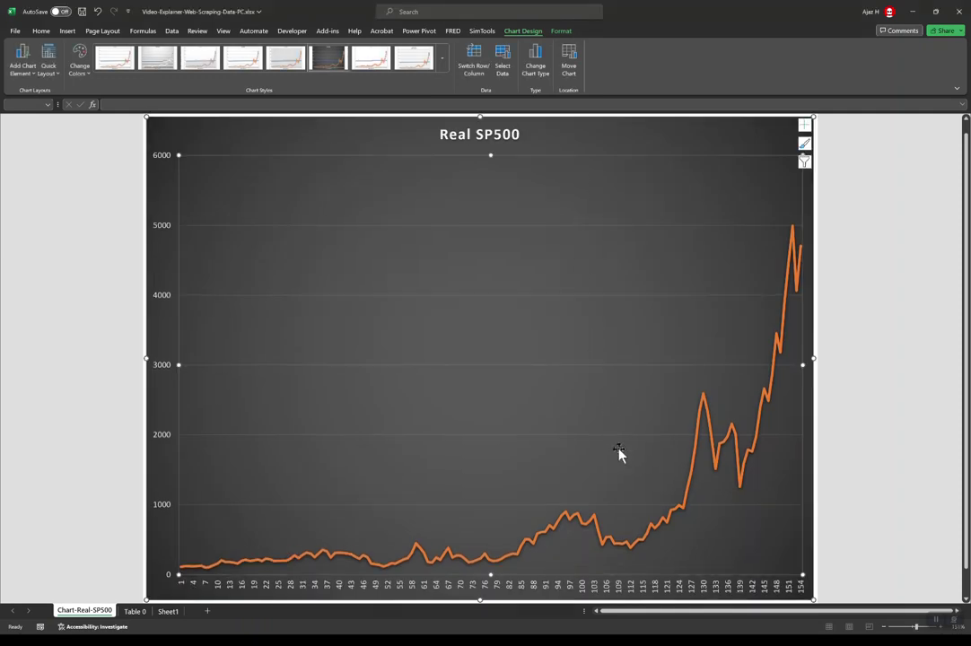
Format the Real SP500 series as a solid blue line with a 1 pt width and smoothing turned on.
left_click(777, 347)
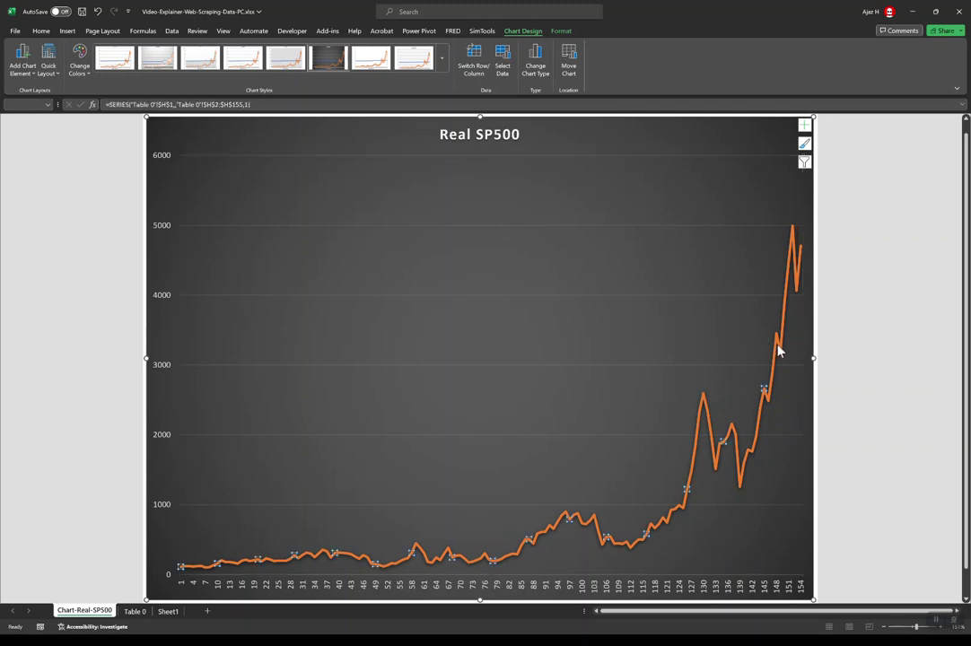
right_click(778, 347)
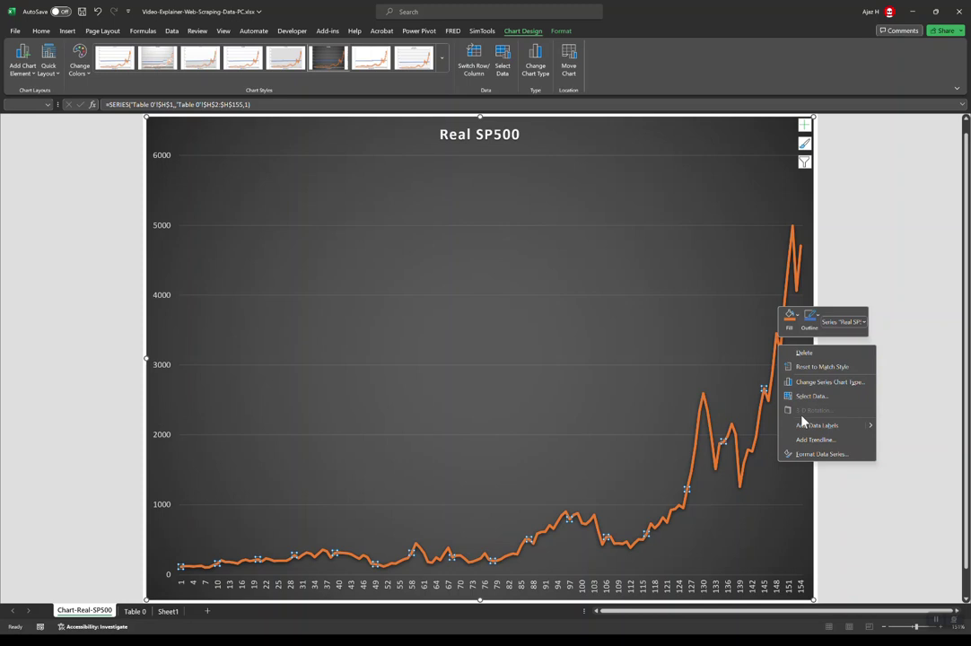
left_click(813, 455)
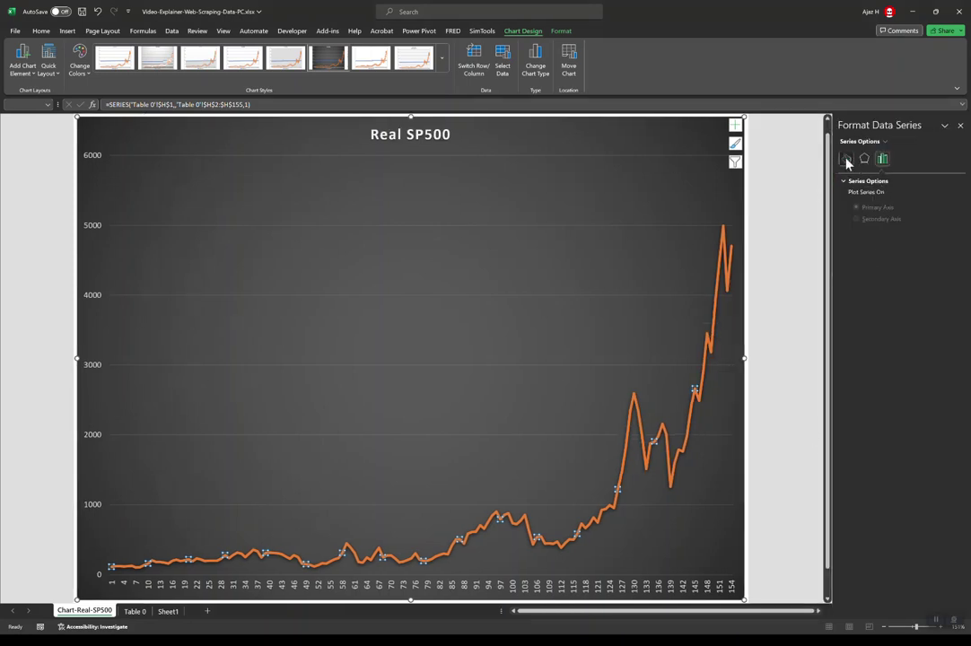
left_click(846, 159)
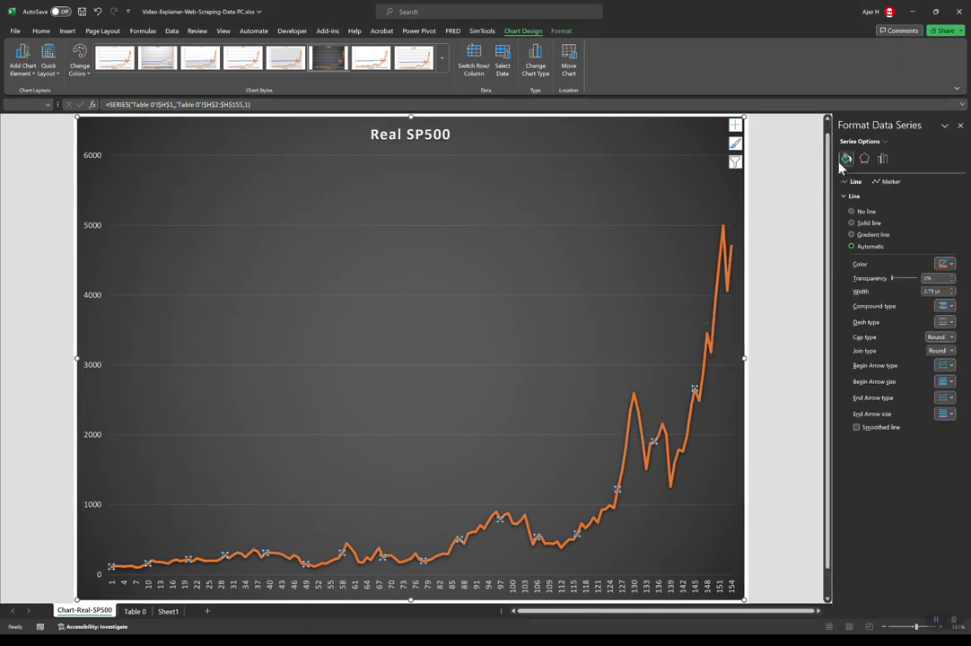
left_click(945, 263)
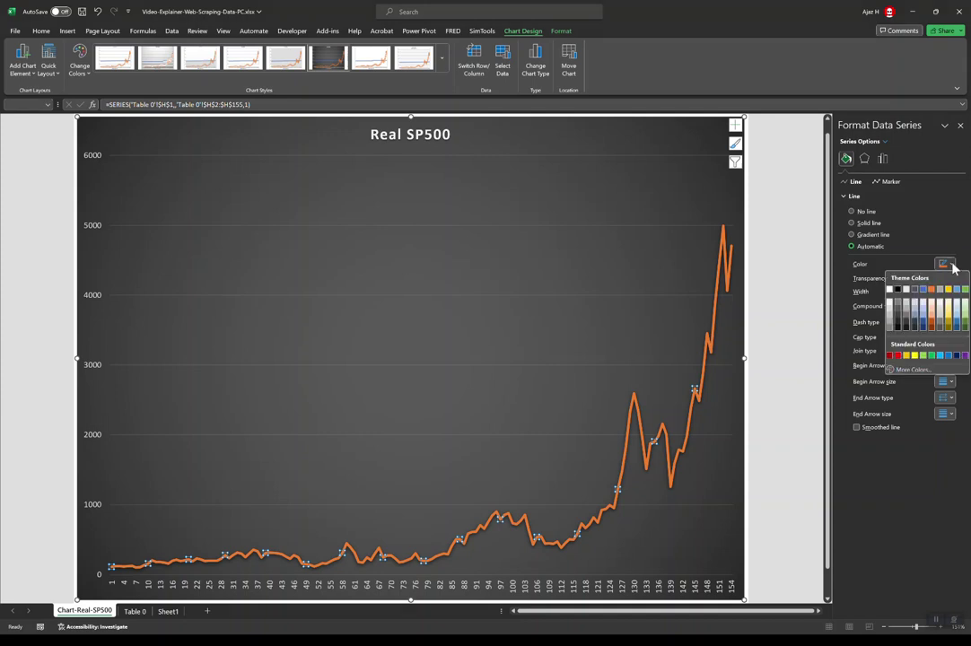
left_click(954, 356)
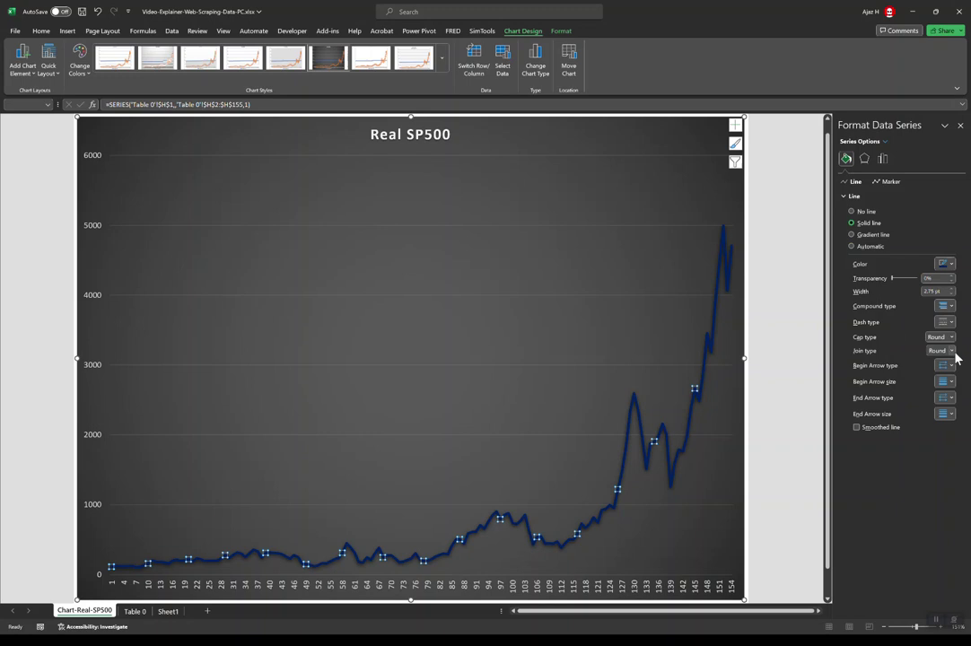
left_click(951, 265)
left_click(948, 355)
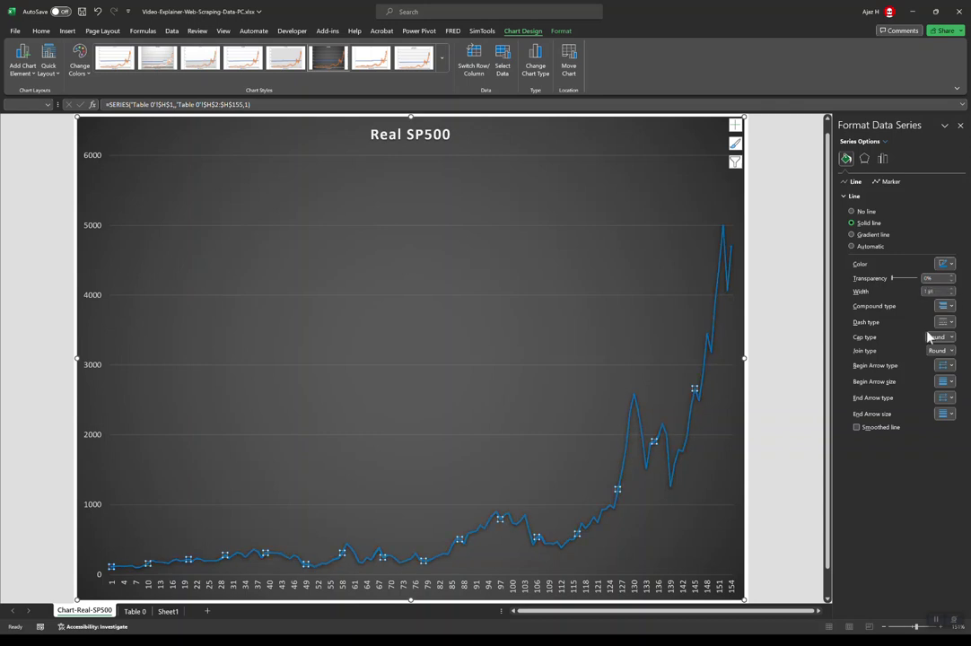
left_click(857, 428)
left_click(960, 126)
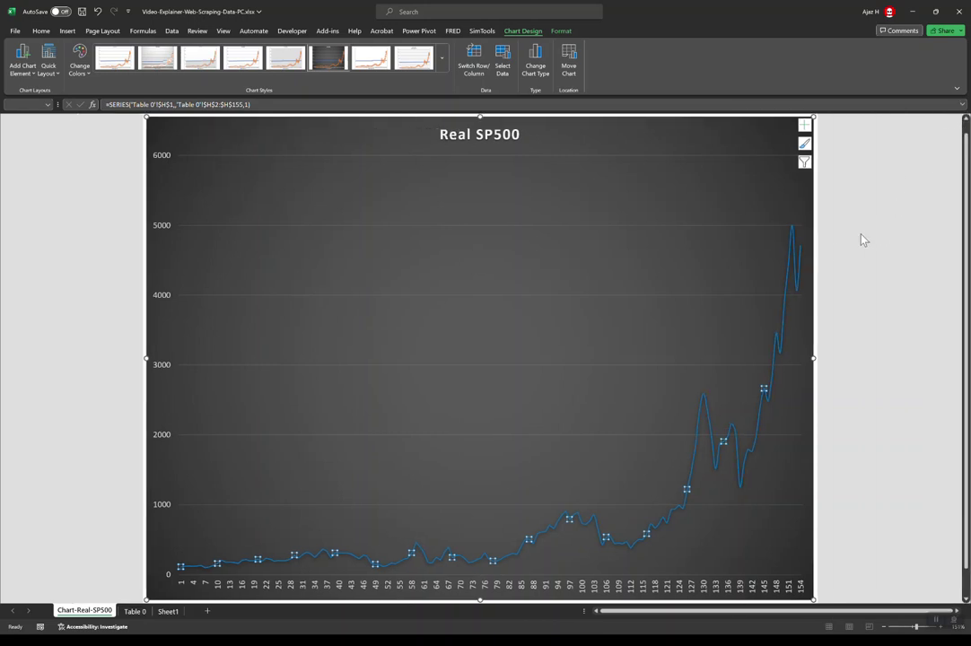
Set the chart's horizontal category labels to the years in G2:G155 of the Table 0 sheet.
right_click(295, 588)
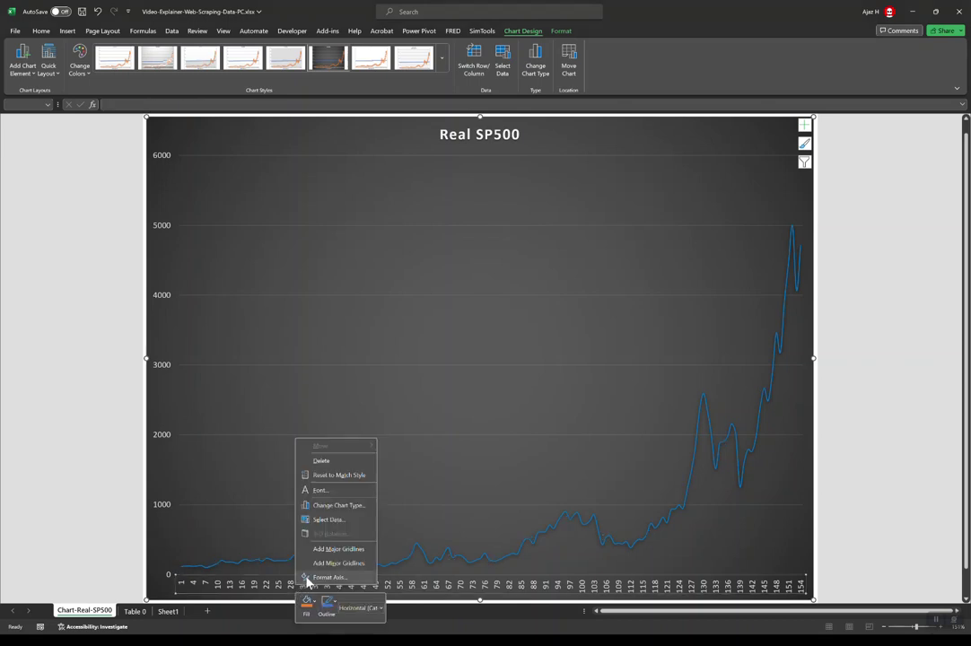
left_click(366, 334)
right_click(367, 331)
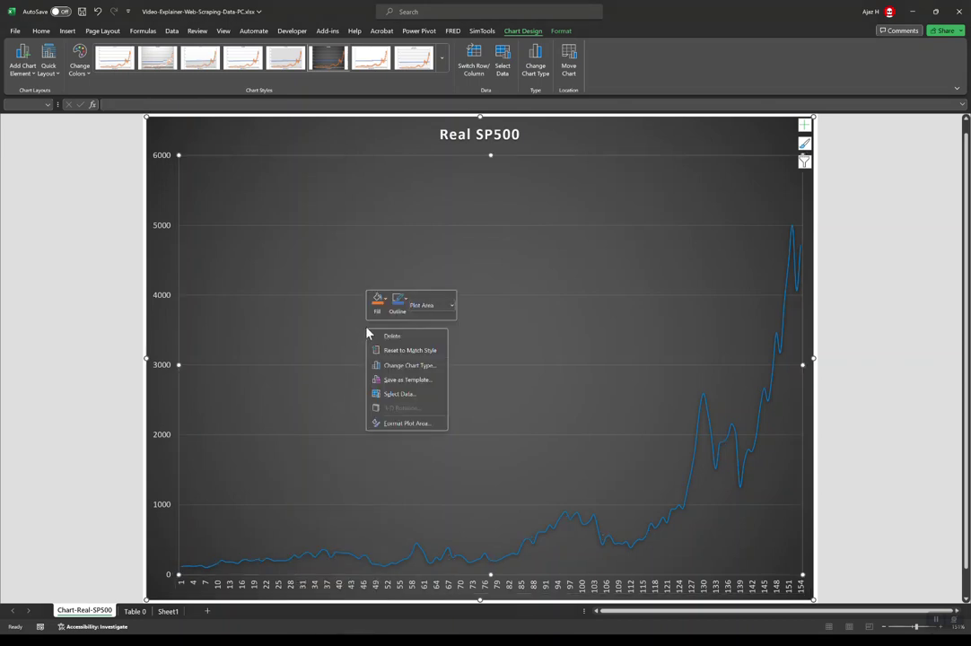
left_click(400, 395)
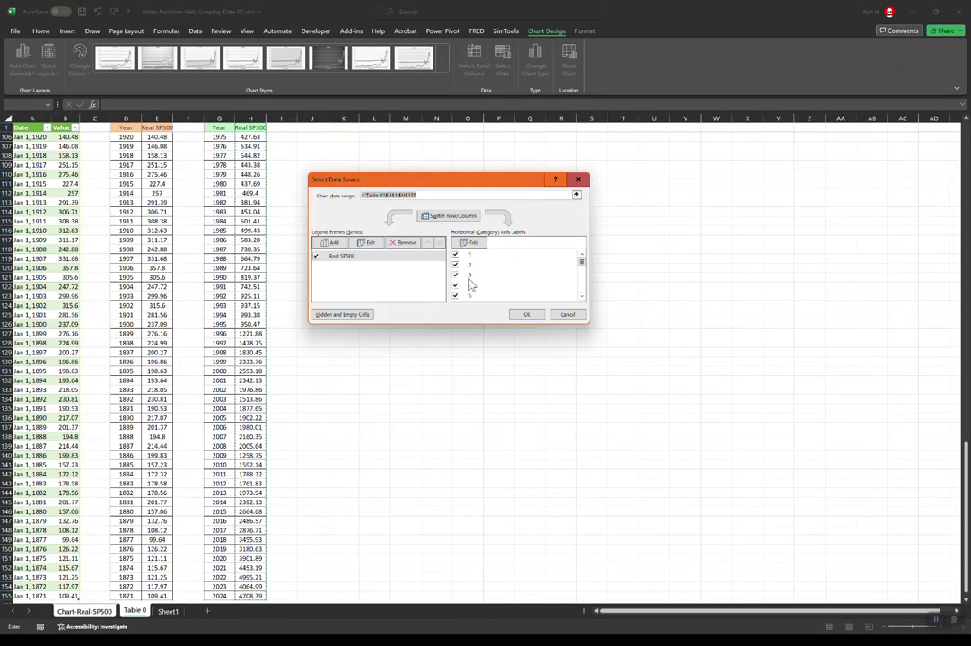
left_click(470, 242)
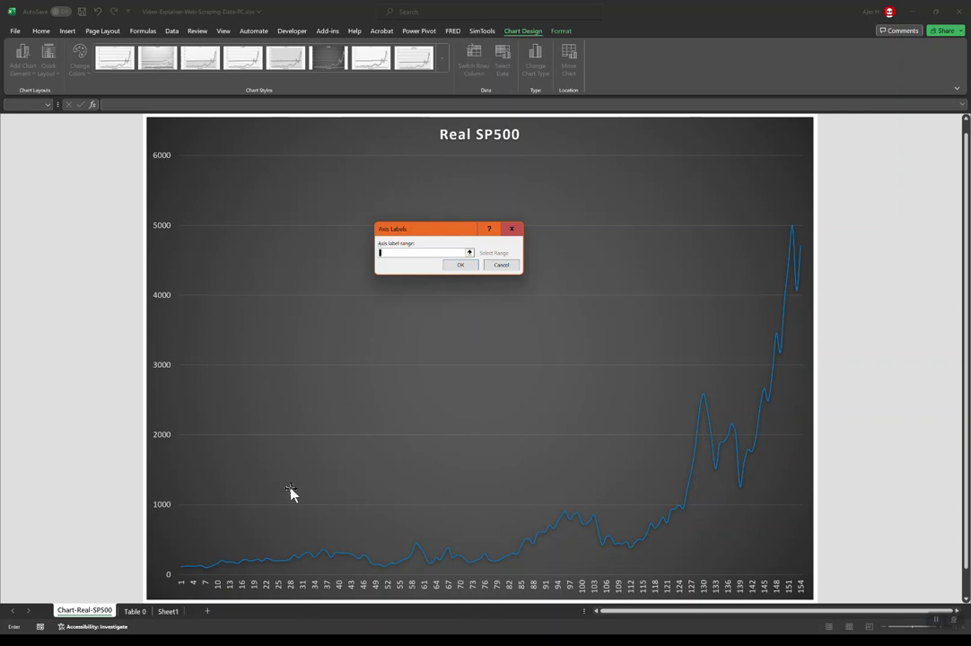
left_click(135, 613)
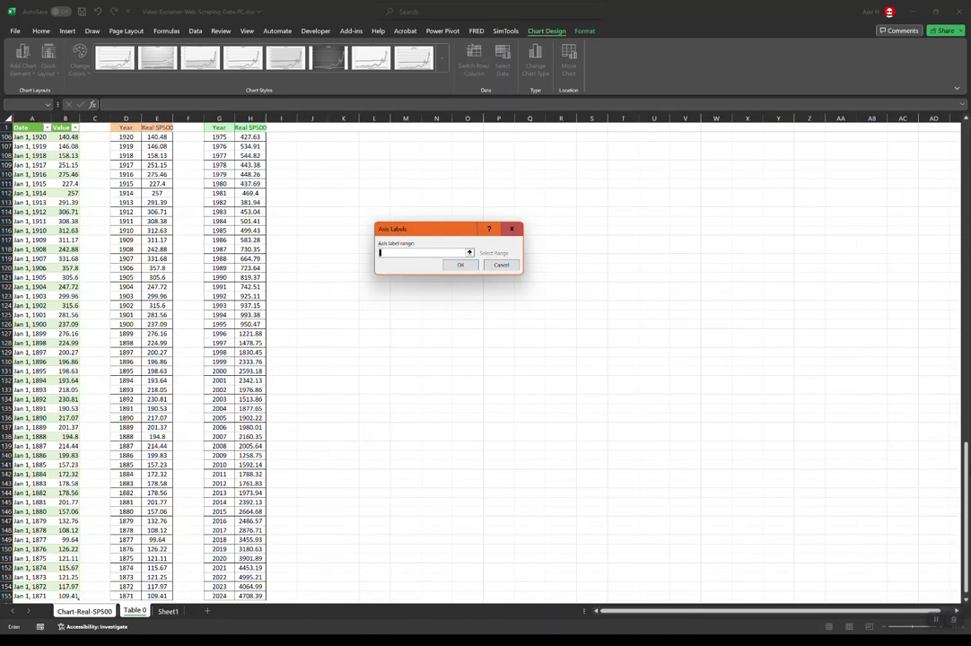
left_click_drag(964, 447, 947, 130)
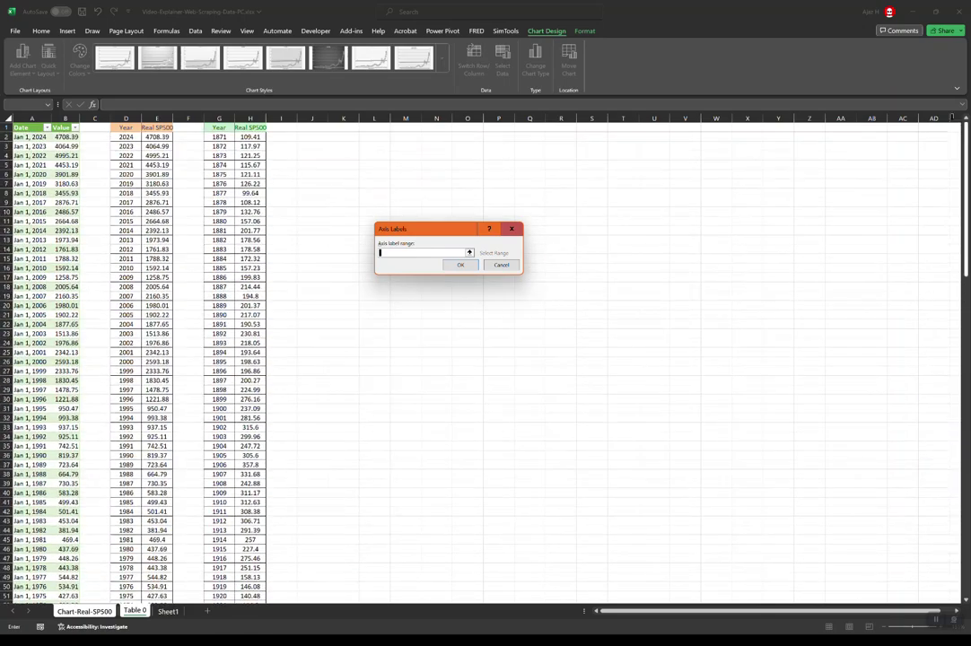
left_click_drag(218, 137, 217, 581)
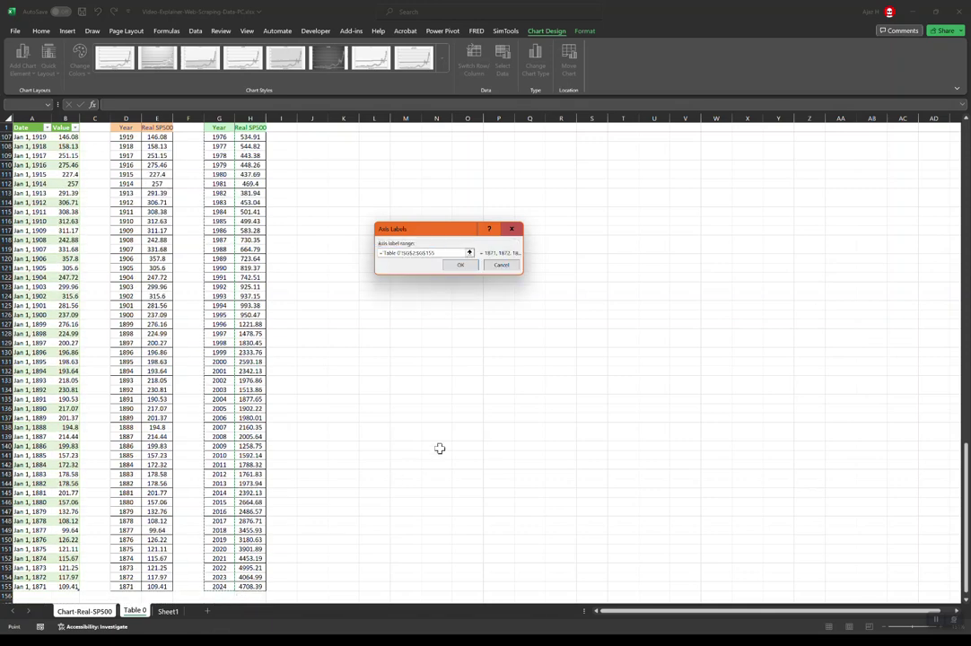
left_click(459, 265)
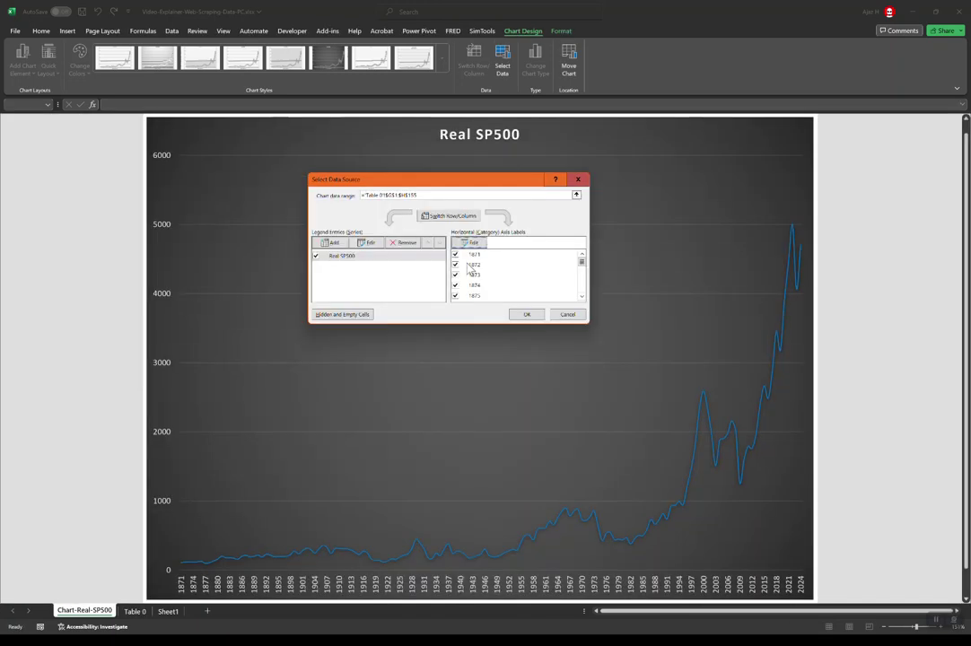
left_click(527, 314)
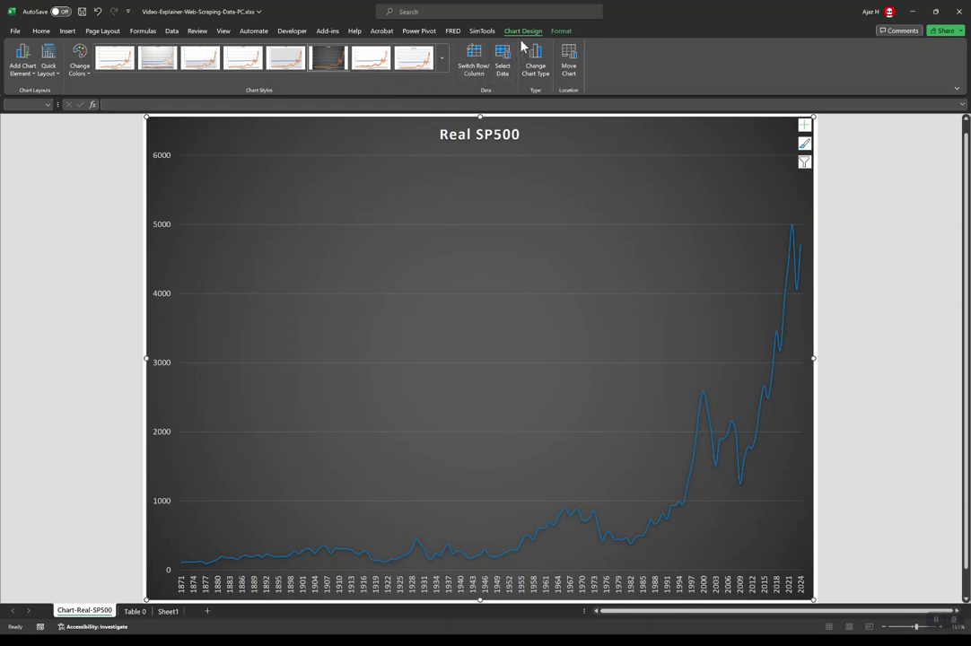
Add a primary horizontal axis title to the chart and change its text to YEAR.
left_click(21, 58)
mouse_move(70, 107)
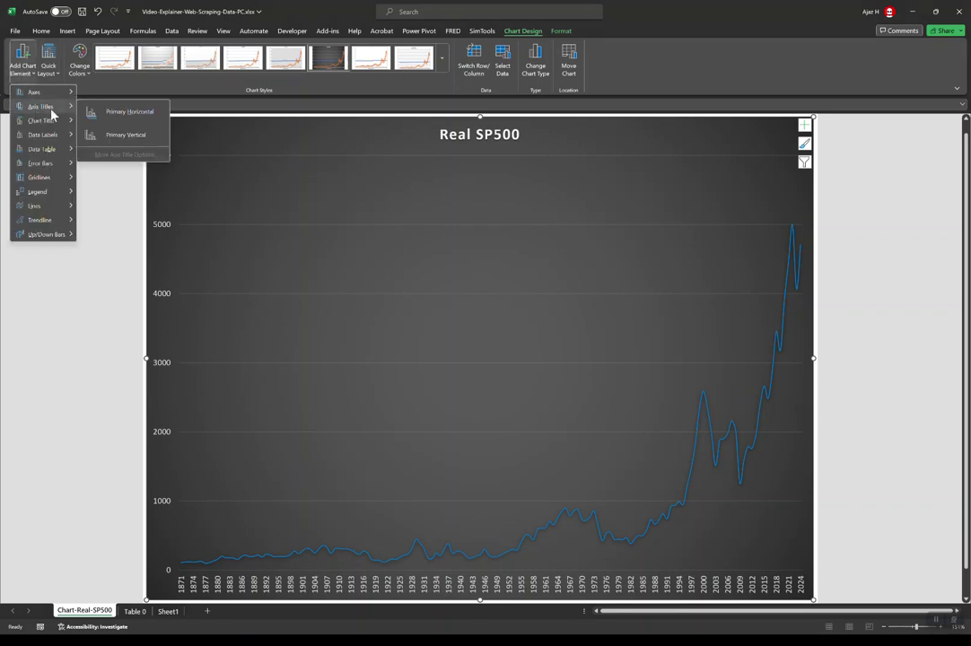
left_click(113, 115)
left_click(109, 111)
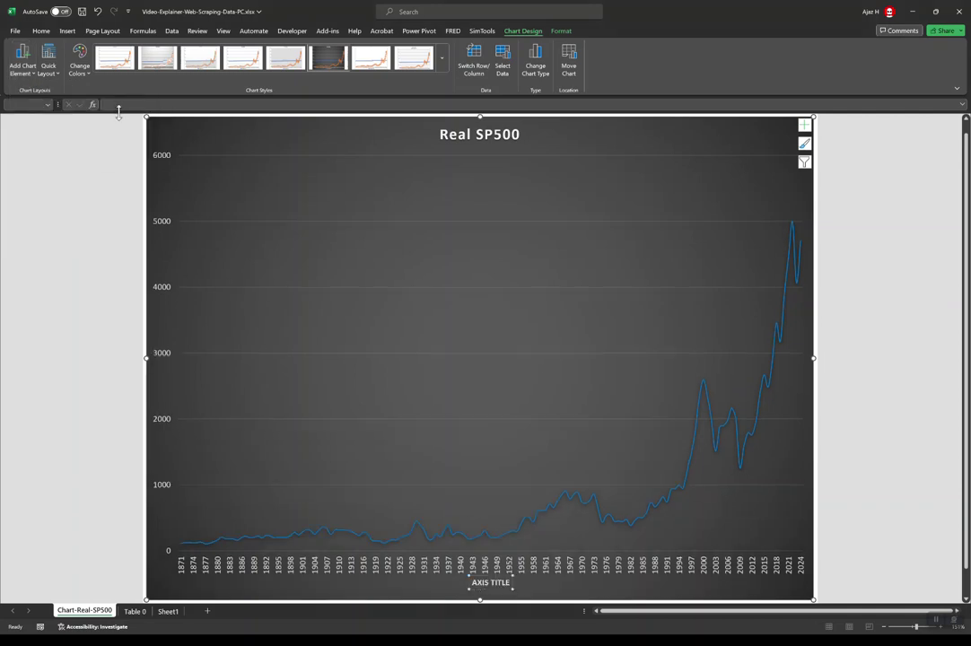
left_click(481, 584)
left_click_drag(474, 583, 514, 581)
type("YEA")
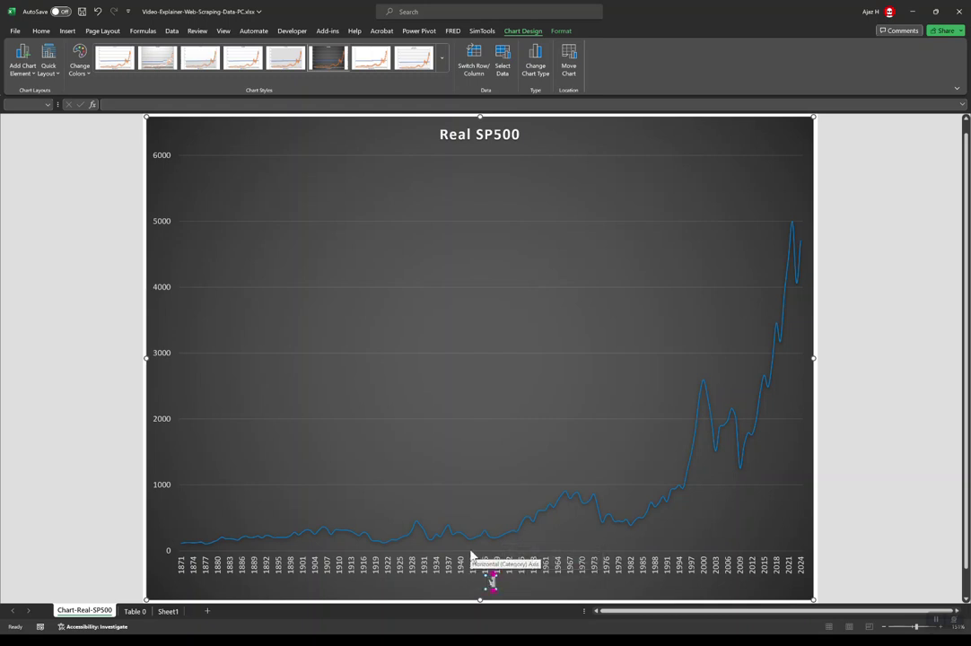
type("R")
left_click(373, 418)
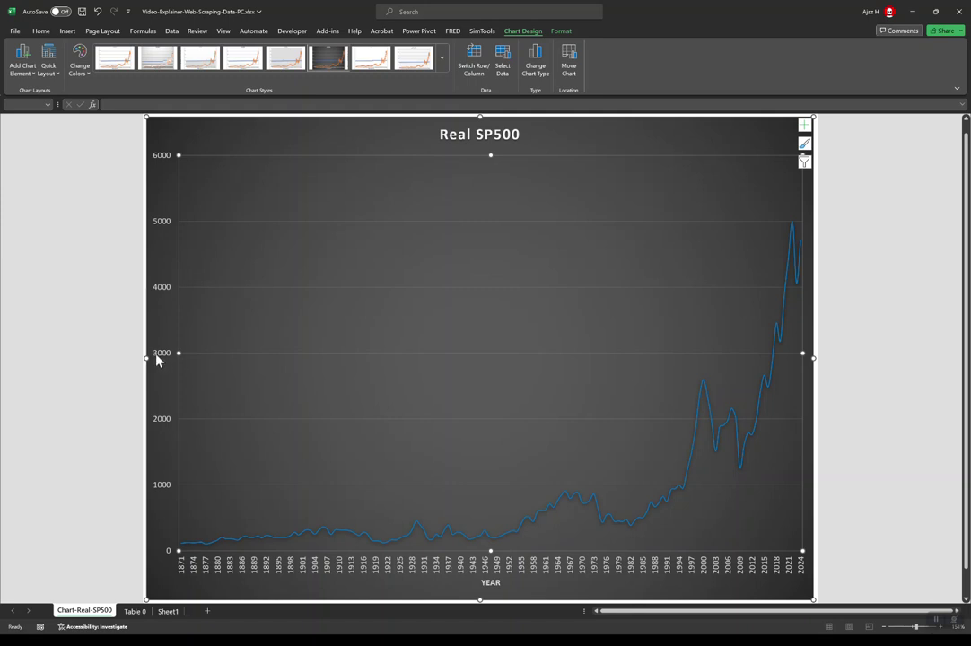
Add a primary vertical axis title to the chart with the text REAL ANNUAL SP500.
left_click(19, 56)
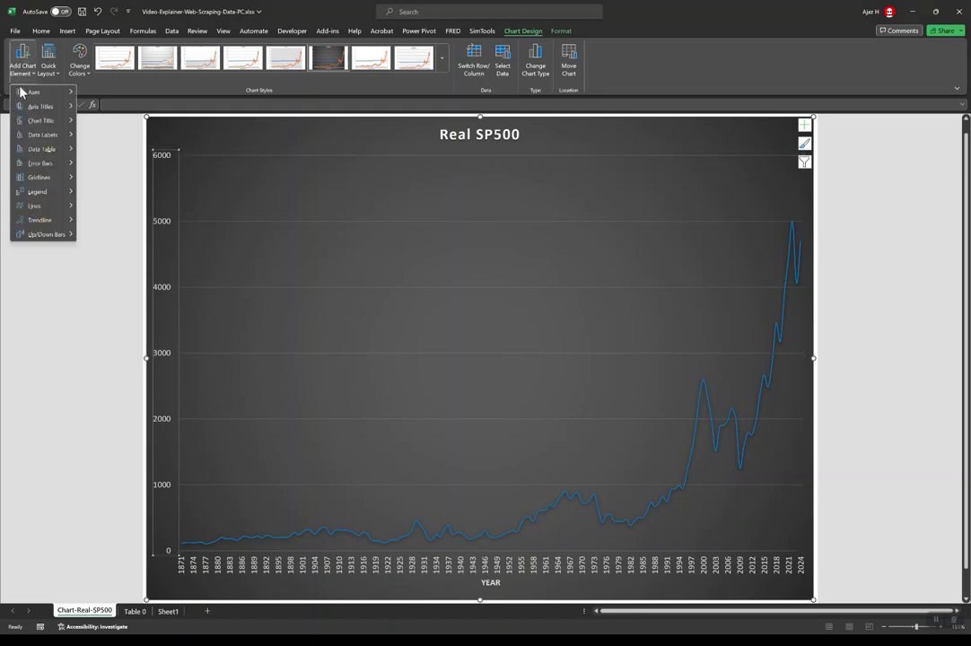
mouse_move(37, 106)
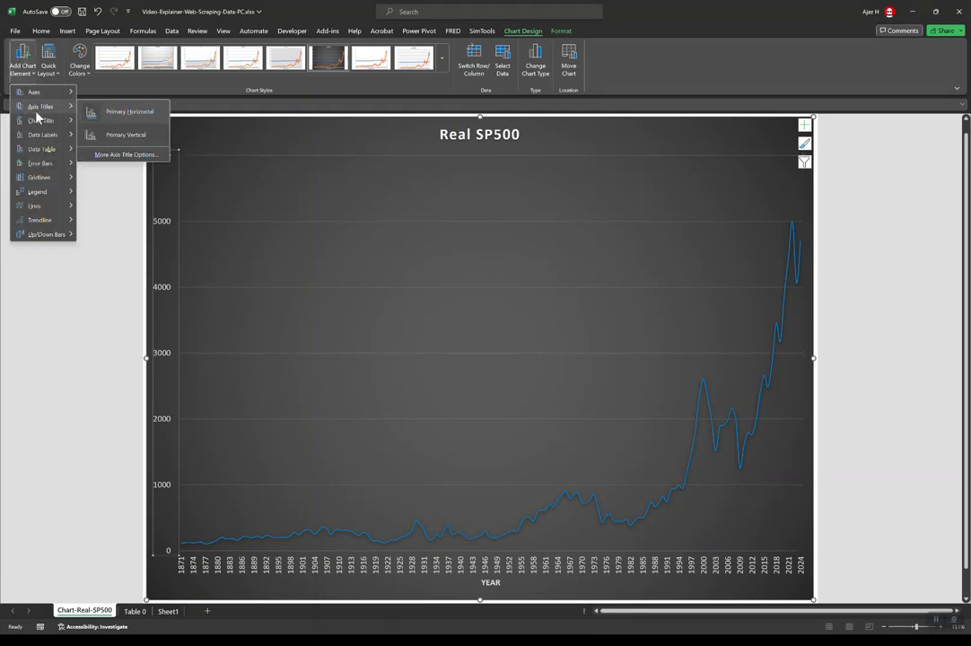
left_click(124, 137)
left_click(162, 341)
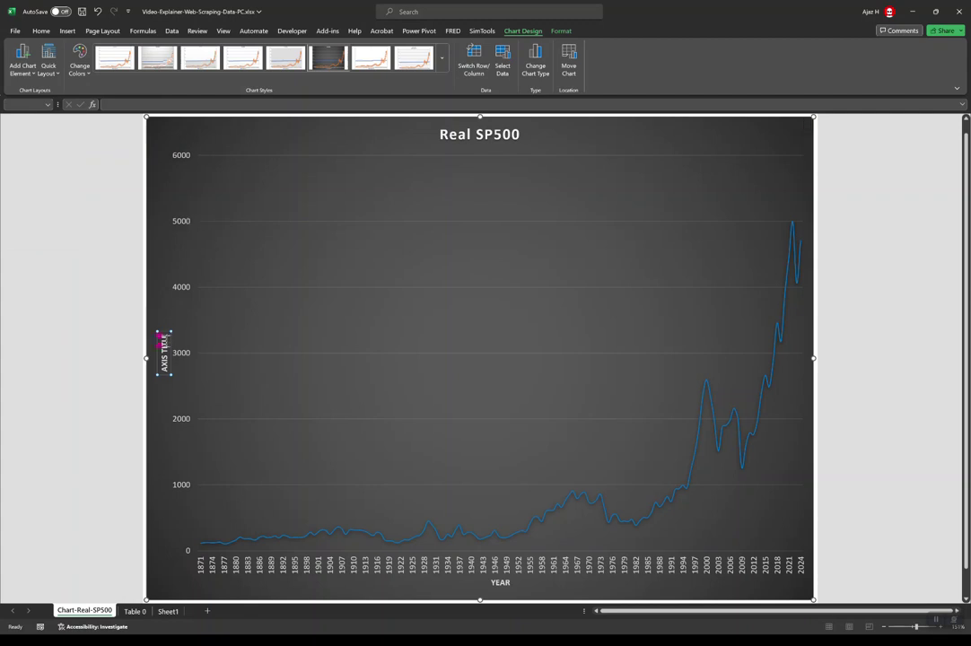
key("BackSpace")
key("BackSpace")
key("BackSpace")
key("BackSpace")
key("BackSpace")
key("BackSpace")
key("BackSpace")
key("BackSpace")
key("BackSpace")
key("BackSpace")
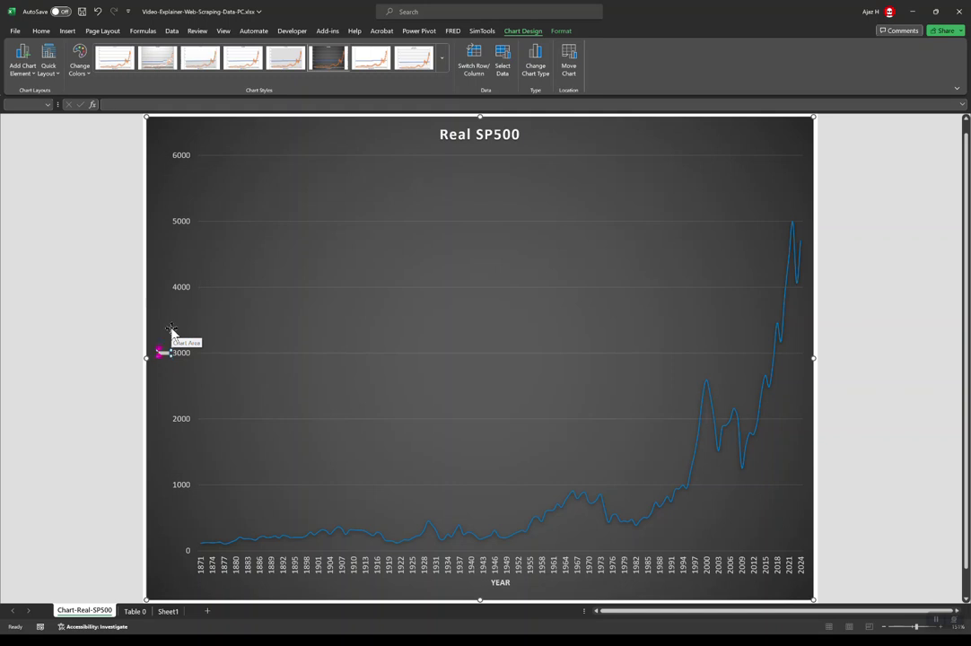
type("REAL ANNUAL SP500")
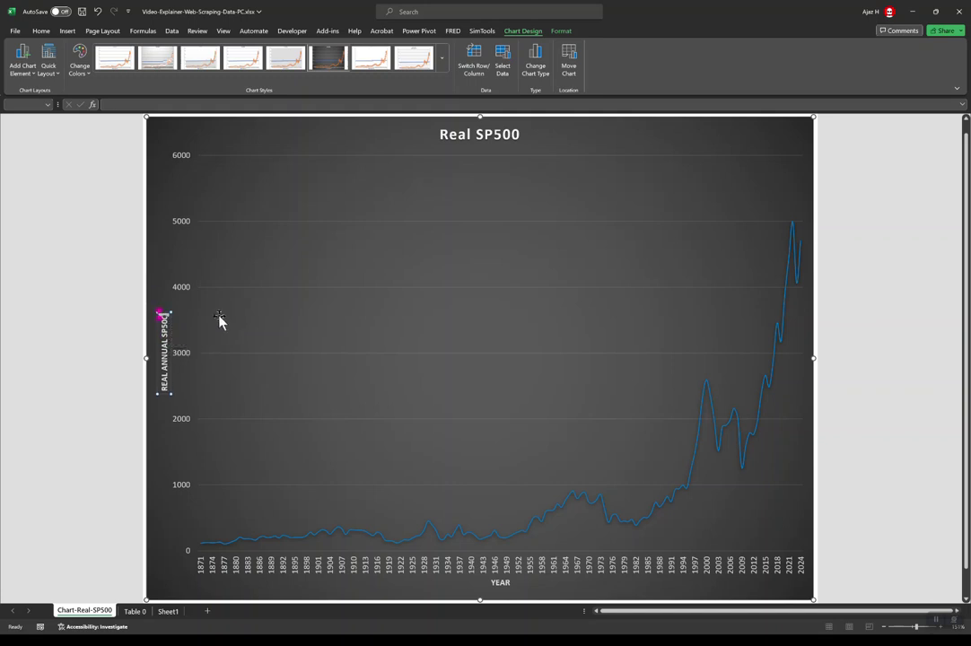
left_click(99, 234)
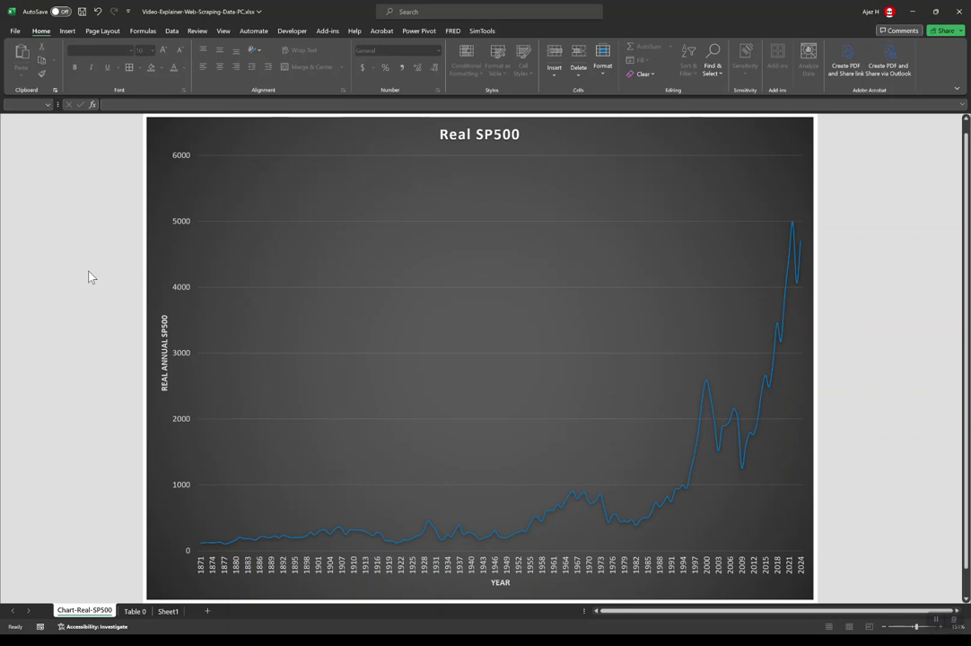
Switch to the PowerPoint slide show and review the web-scraping instructions and the slide of useful Excel commands.
key("super+Tab")
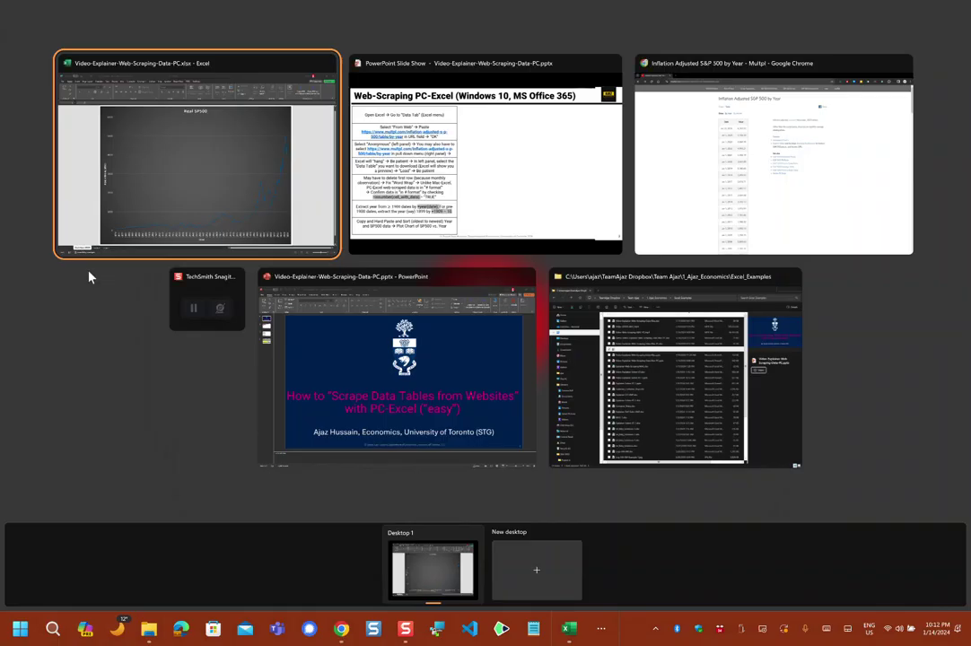
key("Escape")
key("super+Tab")
key("alt+Tab")
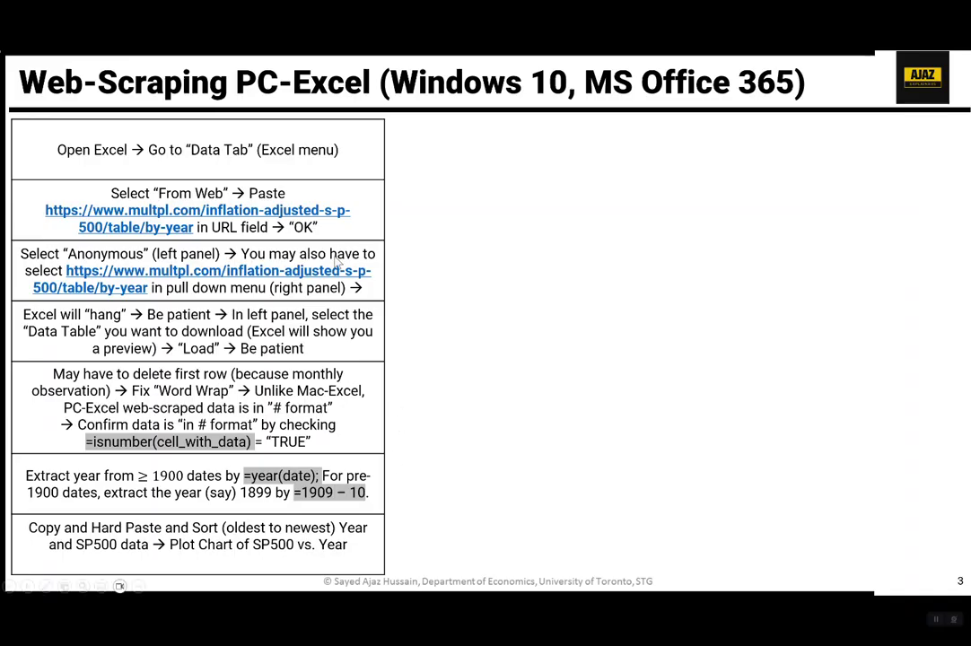
left_click(510, 431)
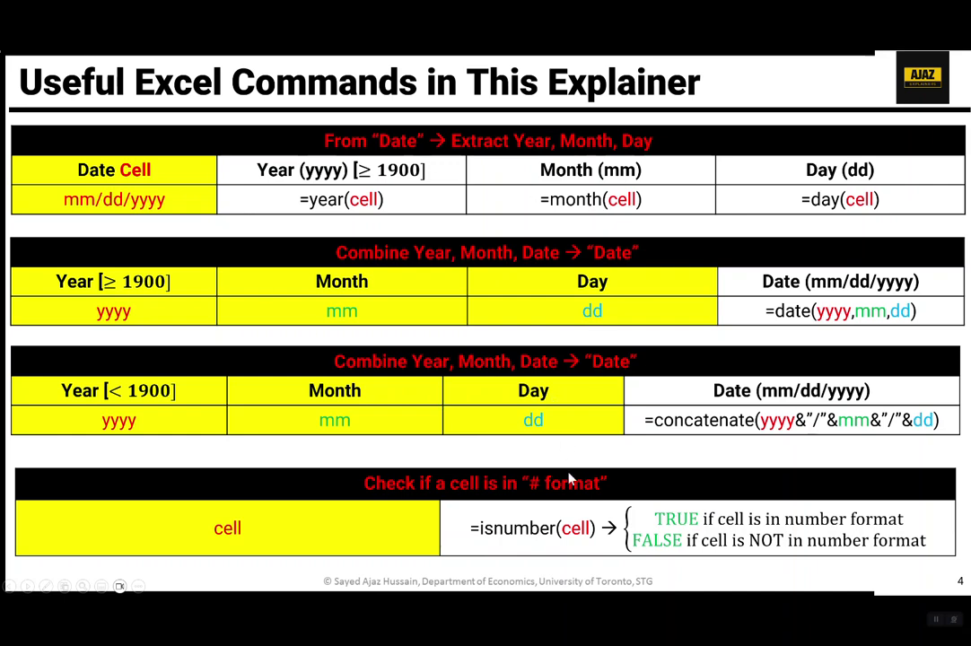
key("alt+Tab")
key("alt+Tab")
key("alt+Tab")
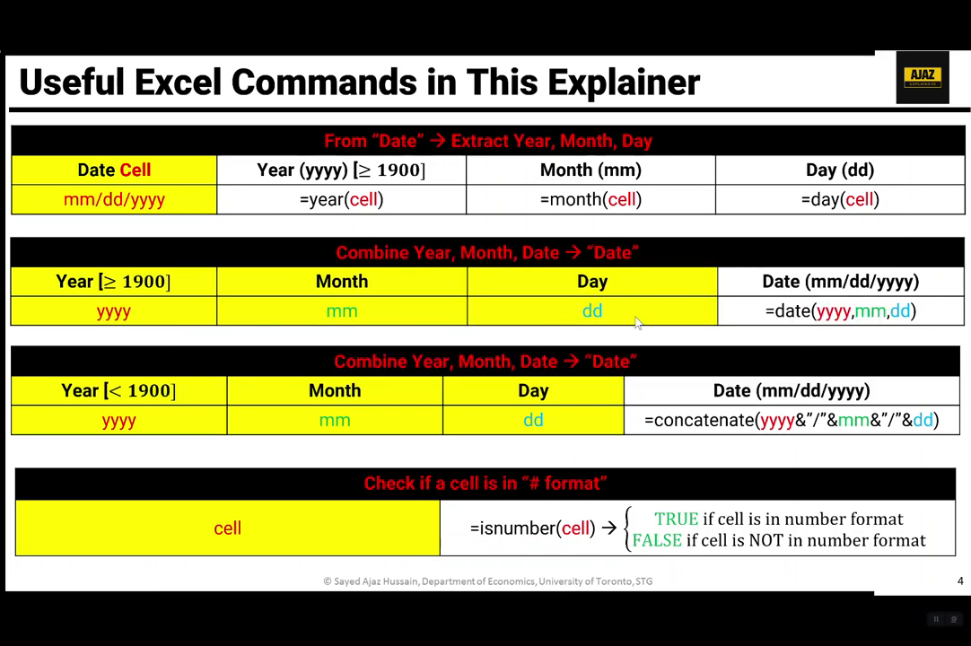